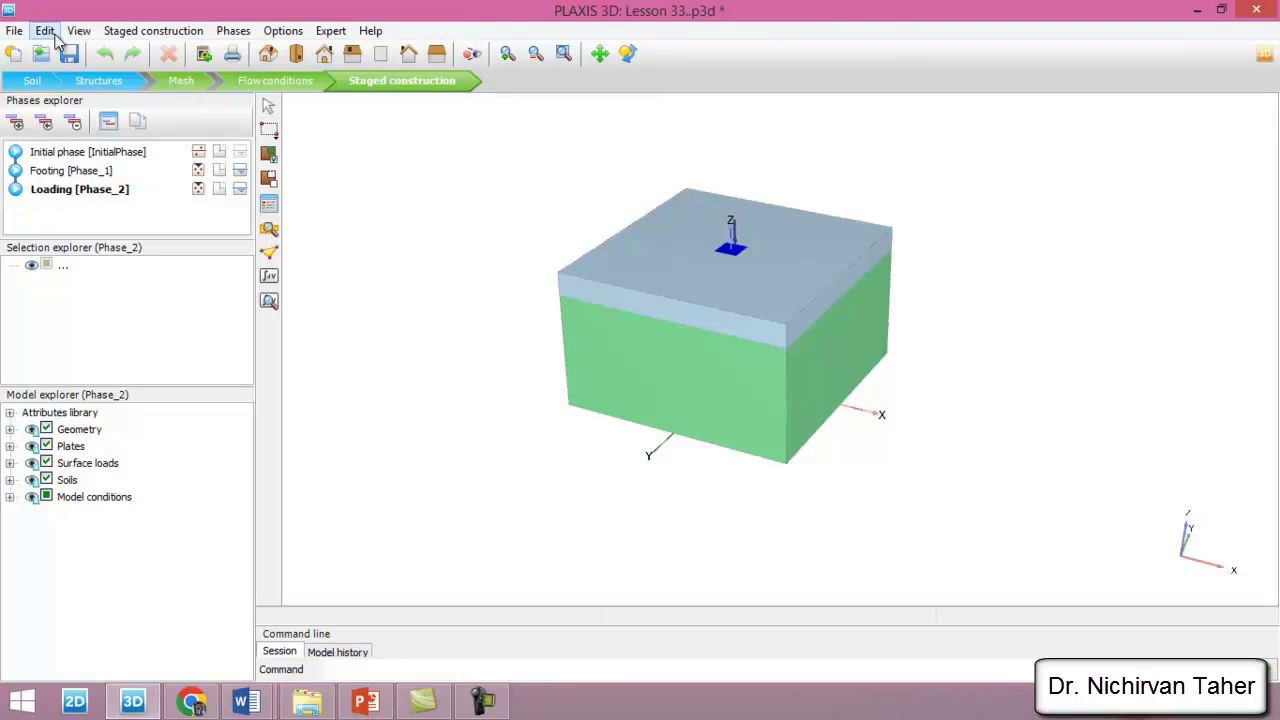
Step: Save the project and calculate the Initial, Footing and Loading phases
{"action": "left_click", "coordinate": [71, 55]}
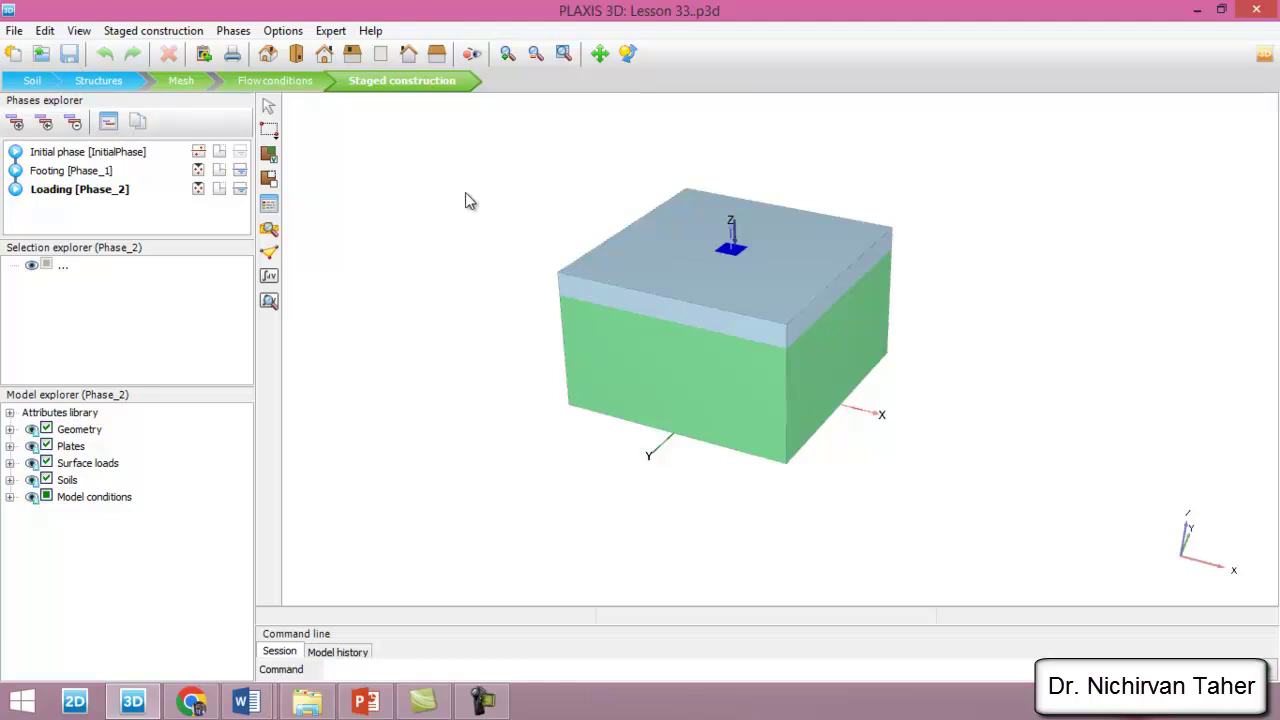
{"action": "left_click", "coordinate": [271, 278]}
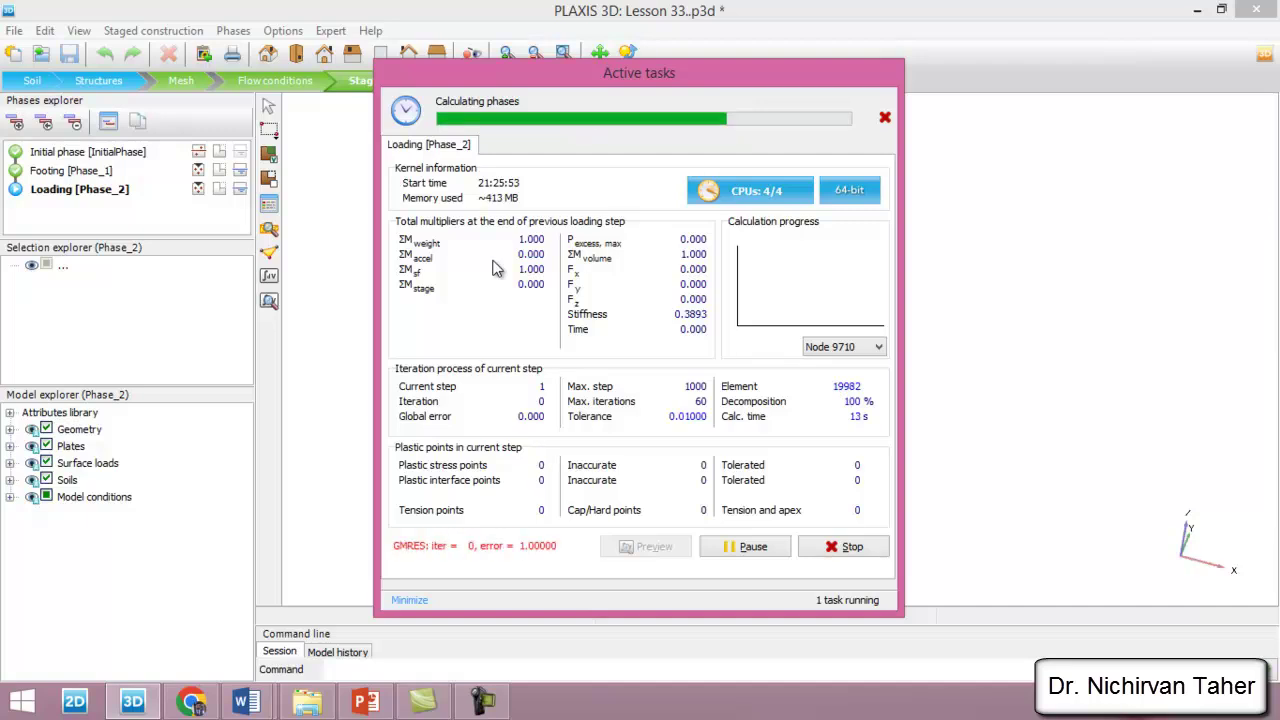
{"action": "left_click_drag", "start_coordinate": [557, 63], "coordinate": [575, 73]}
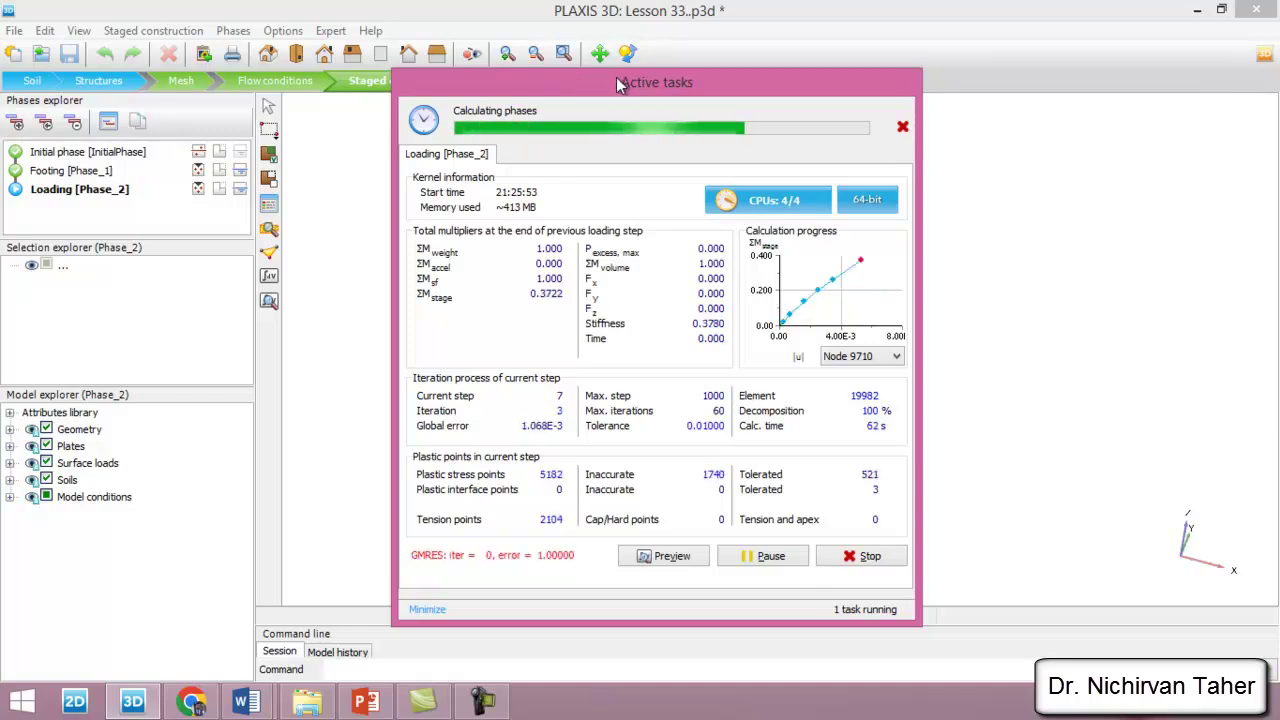
{"action": "left_click_drag", "start_coordinate": [615, 80], "coordinate": [600, 82]}
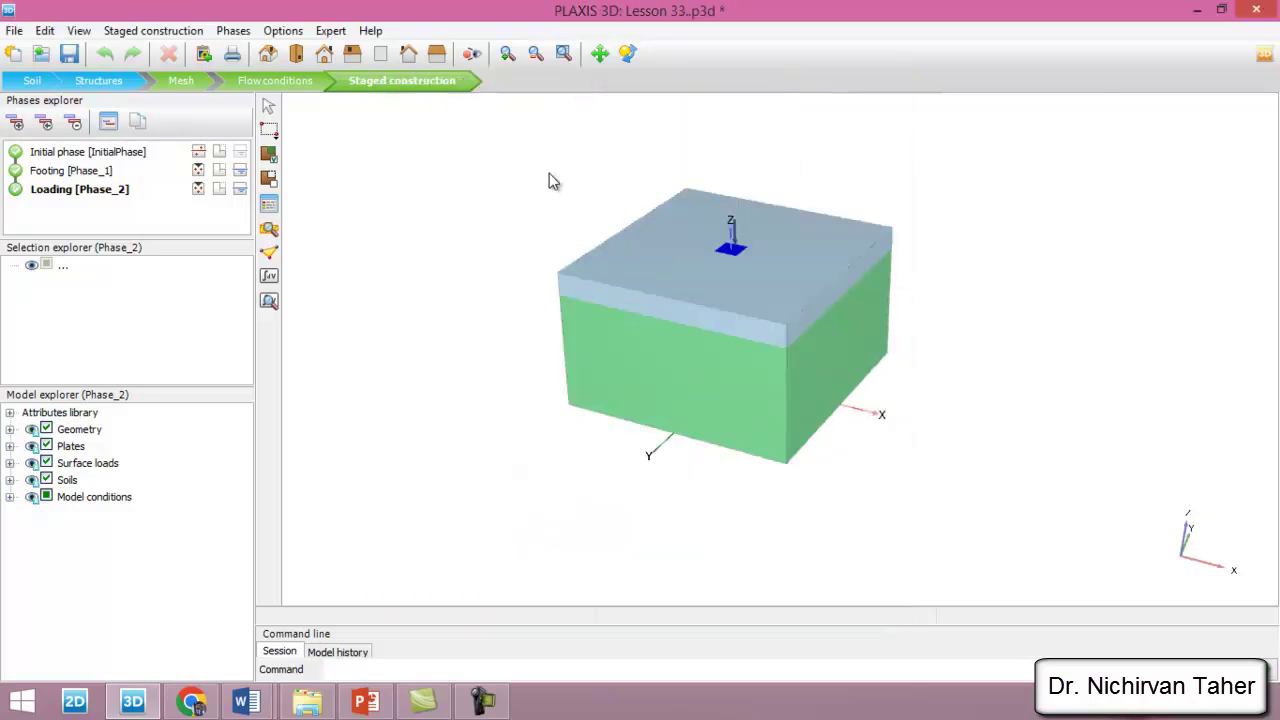
Step: Save the calculated project and open the Loading phase results, collapsing the command line area to enlarge the plot
{"action": "left_click", "coordinate": [70, 56]}
{"action": "left_click", "coordinate": [269, 303]}
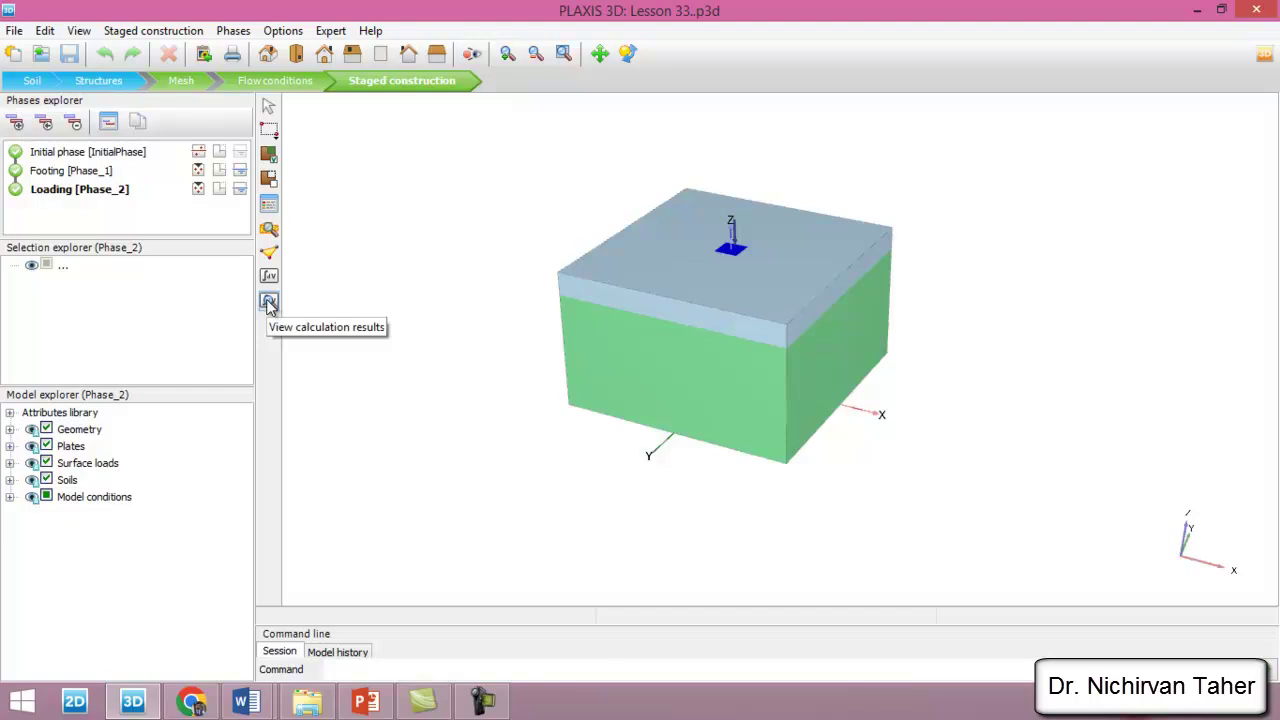
{"action": "left_click", "coordinate": [270, 304]}
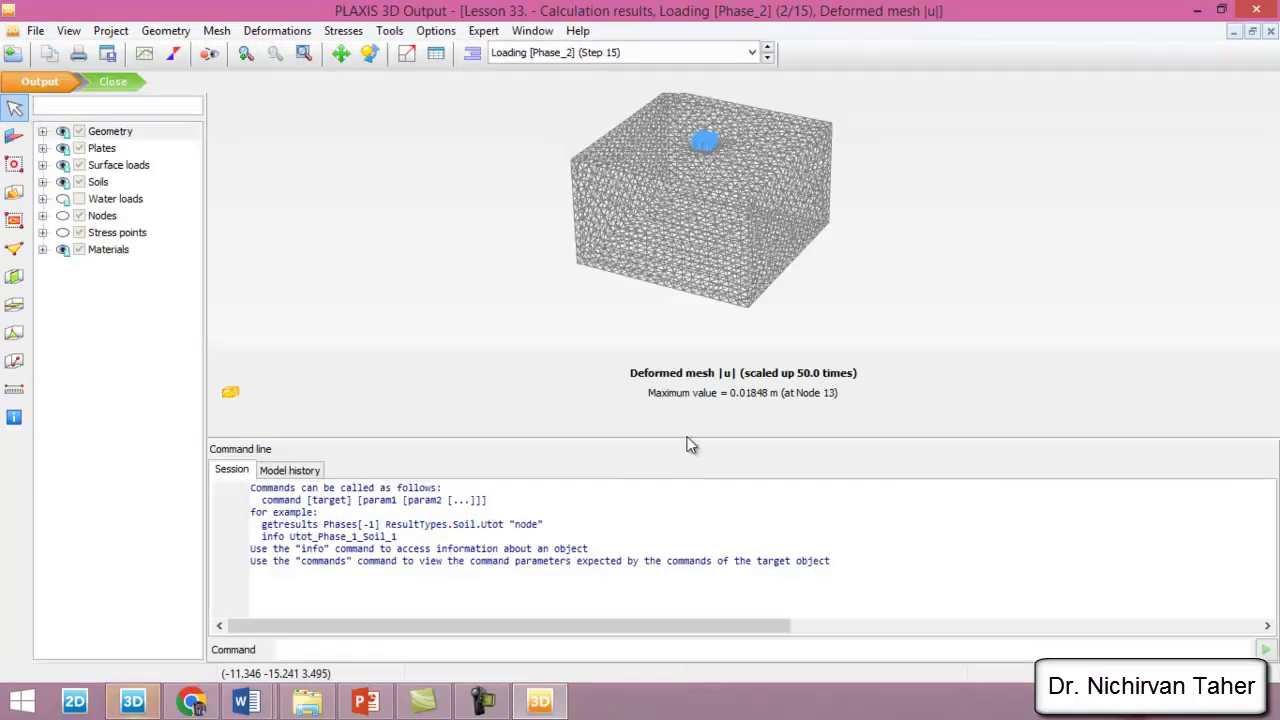
{"action": "left_click_drag", "start_coordinate": [689, 437], "coordinate": [658, 660]}
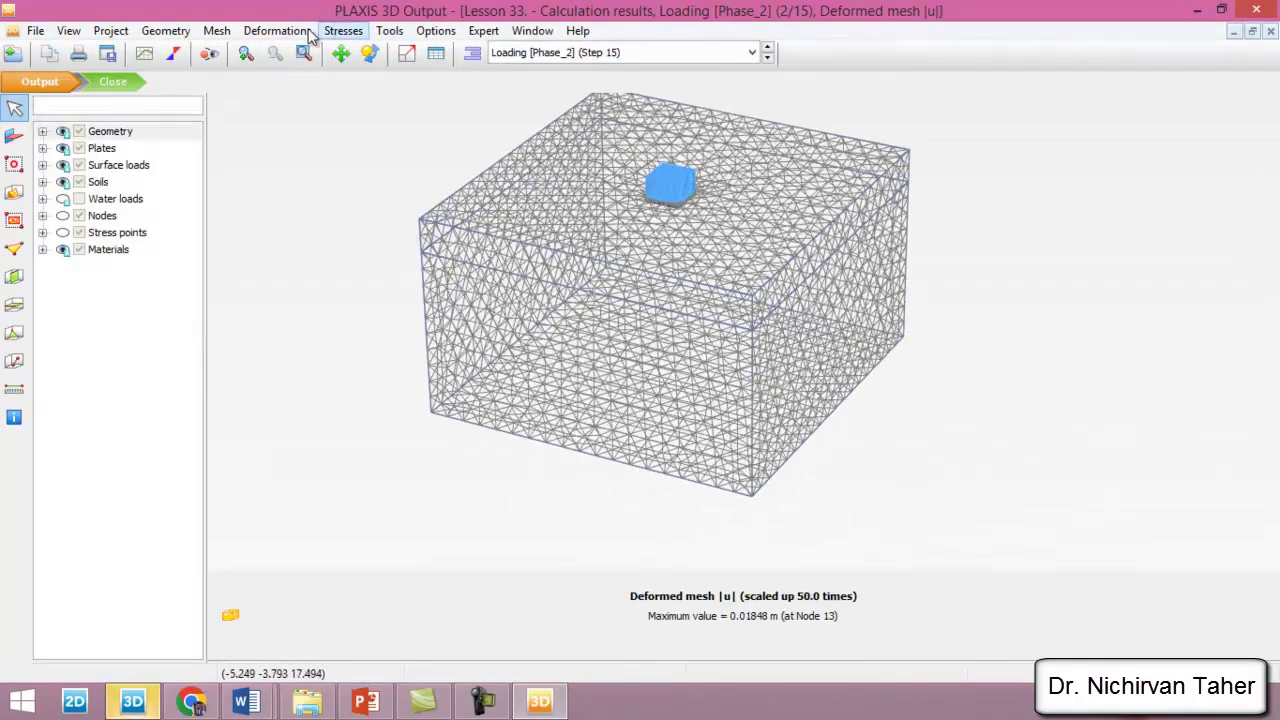
Step: Show the deformed mesh in soil material colours and hide the surface loads to examine the settlement around the footing
{"action": "left_click", "coordinate": [217, 30]}
{"action": "left_click", "coordinate": [255, 290]}
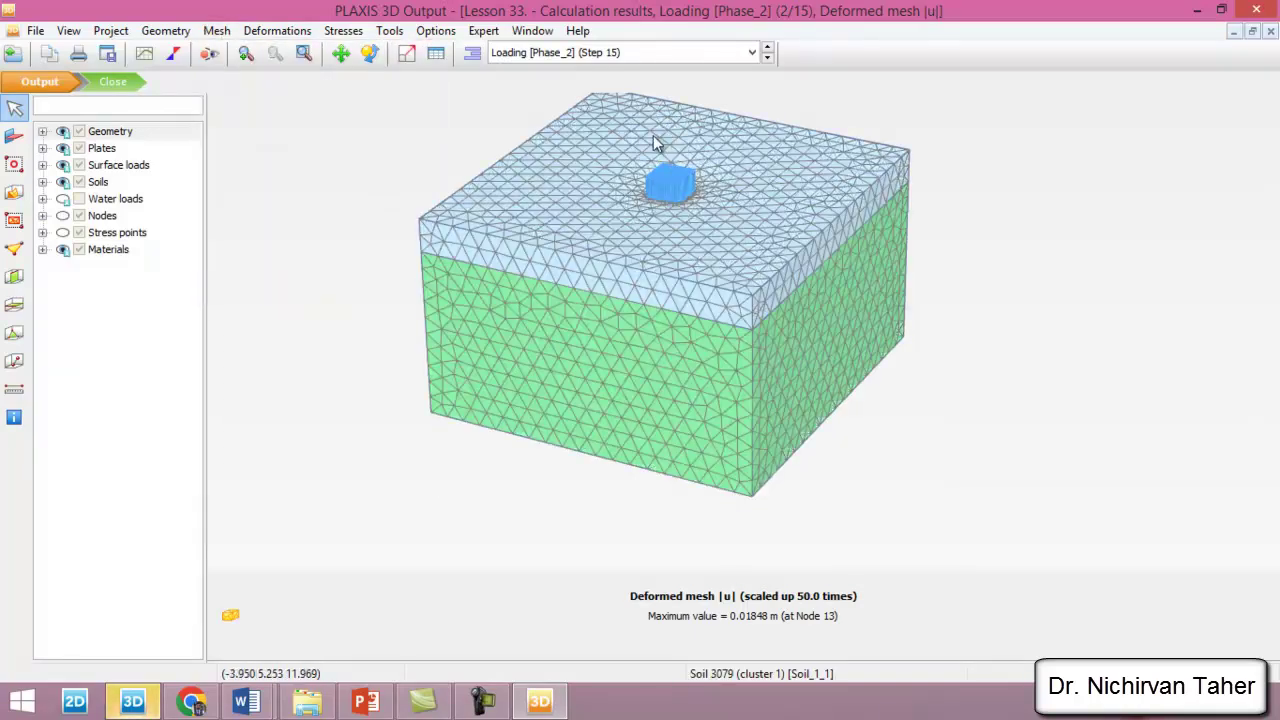
{"action": "scroll", "coordinate": [668, 123], "scroll_direction": "up", "scroll_amount": 3}
{"action": "scroll", "coordinate": [660, 205], "scroll_direction": "up", "scroll_amount": 2}
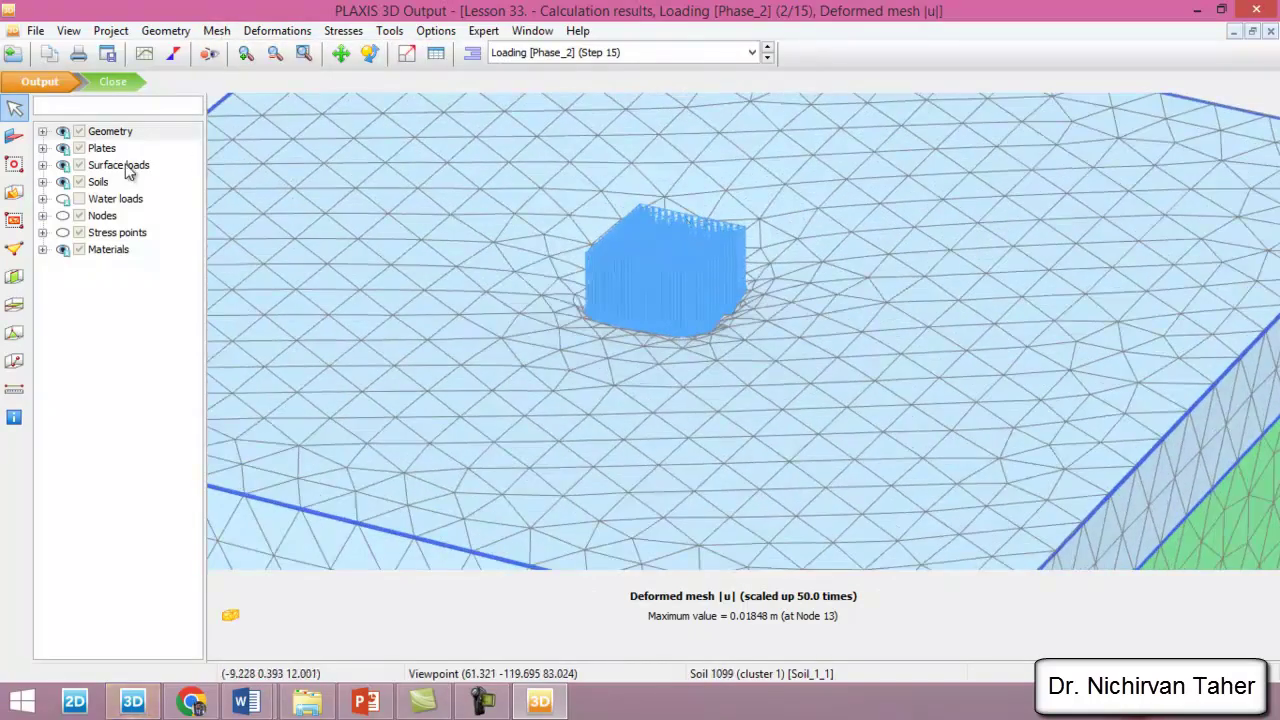
{"action": "left_click", "coordinate": [62, 165]}
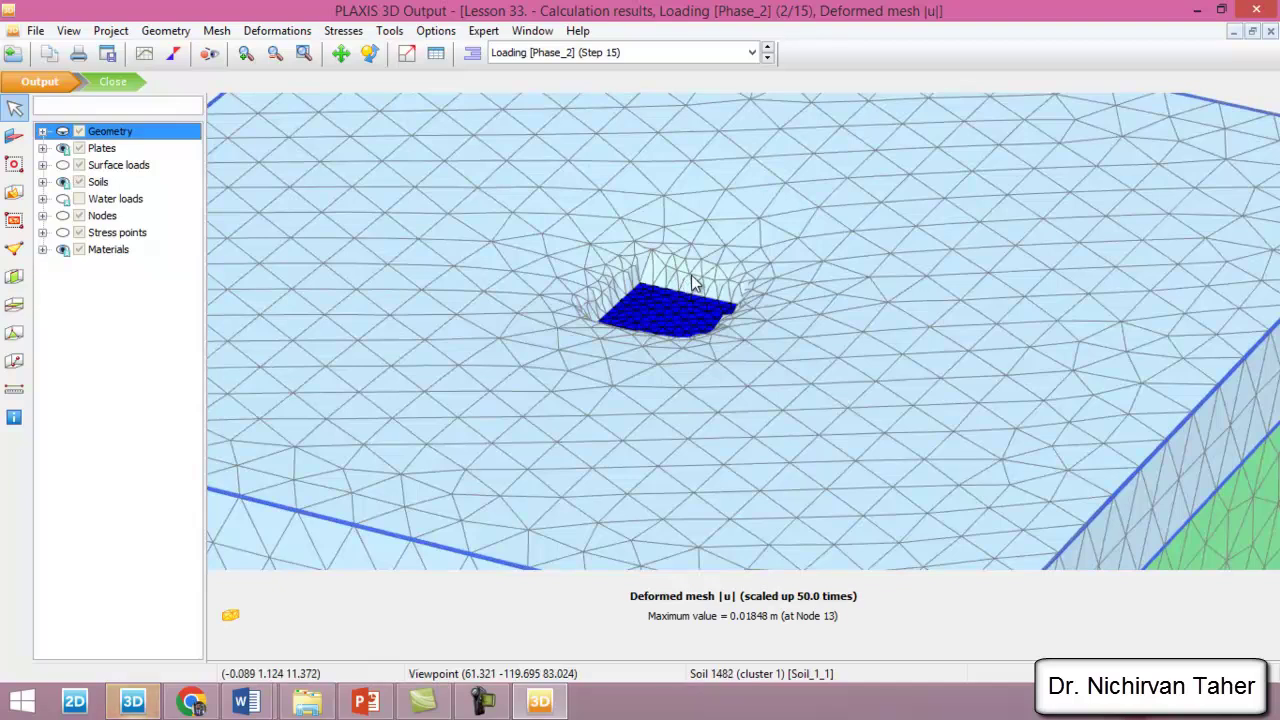
{"action": "scroll", "coordinate": [674, 253], "scroll_direction": "up", "scroll_amount": 2}
{"action": "scroll", "coordinate": [679, 252], "scroll_direction": "down", "scroll_amount": 2}
{"action": "scroll", "coordinate": [655, 278], "scroll_direction": "up", "scroll_amount": 2}
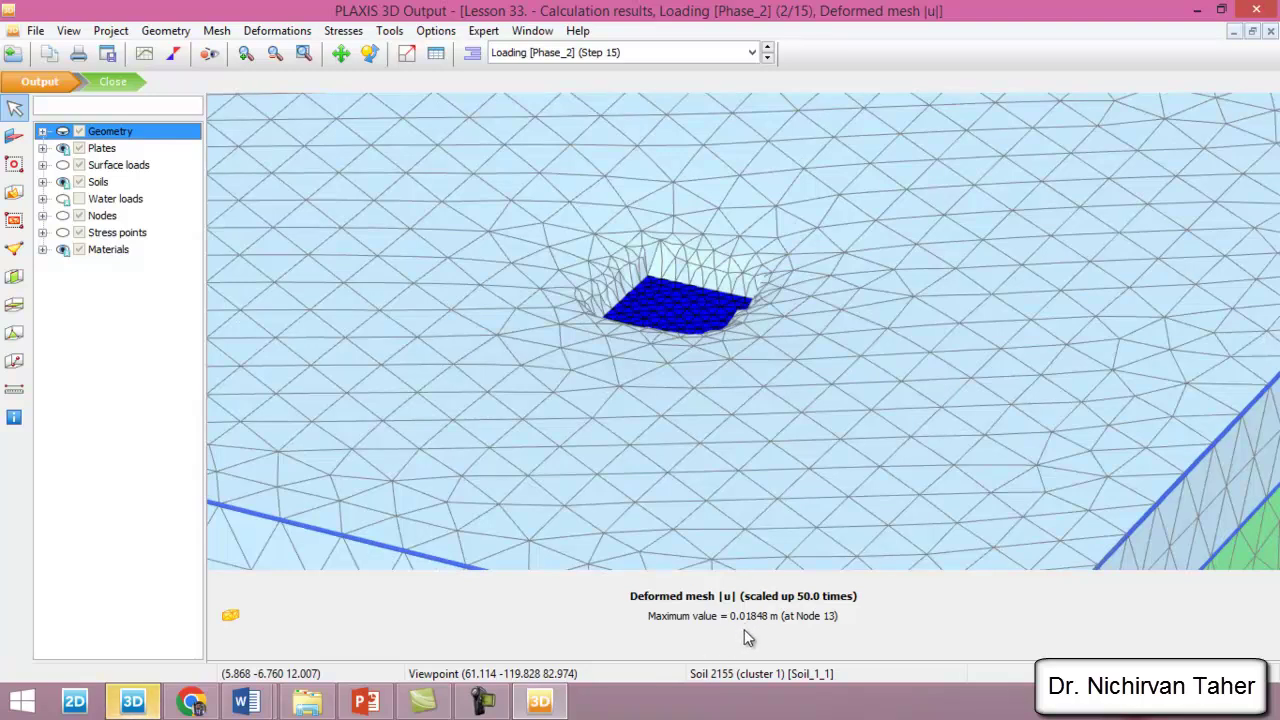
{"action": "scroll", "coordinate": [700, 250], "scroll_direction": "down", "scroll_amount": 5}
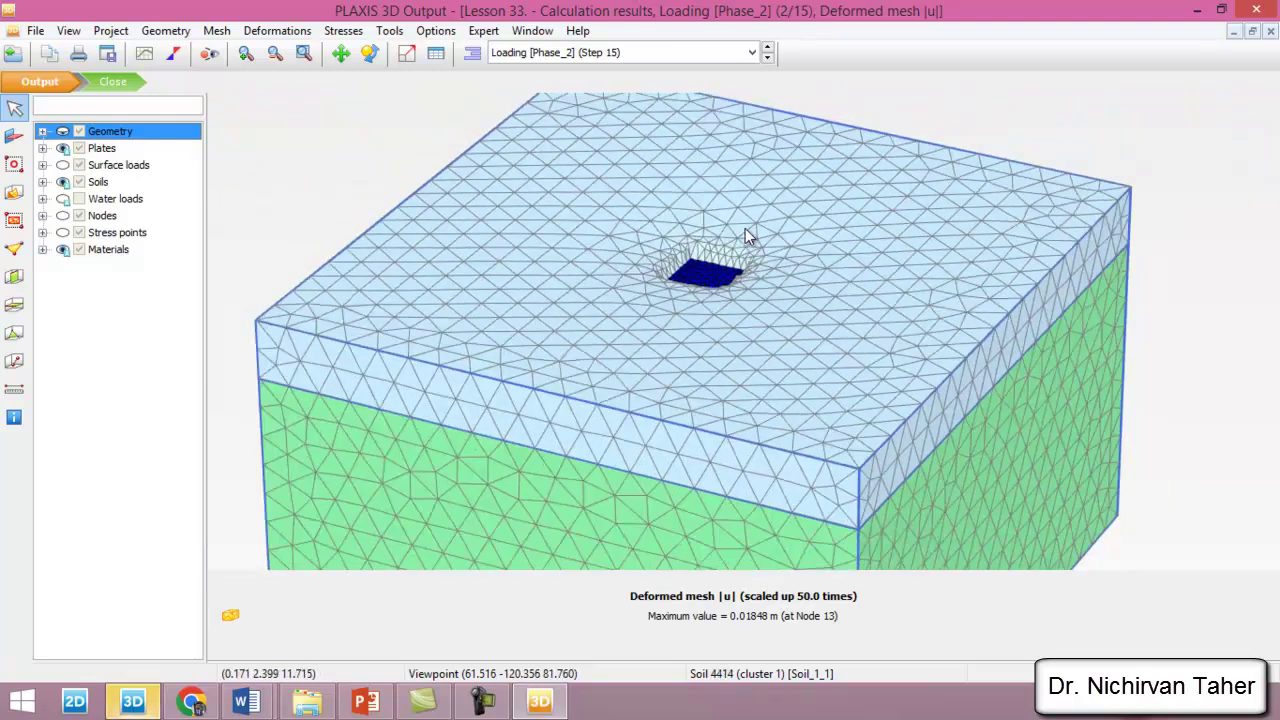
Step: Display the total displacements |u| for the Loading phase
{"action": "left_click", "coordinate": [277, 30]}
{"action": "mouse_move", "coordinate": [389, 113]}
{"action": "left_click", "coordinate": [523, 122]}
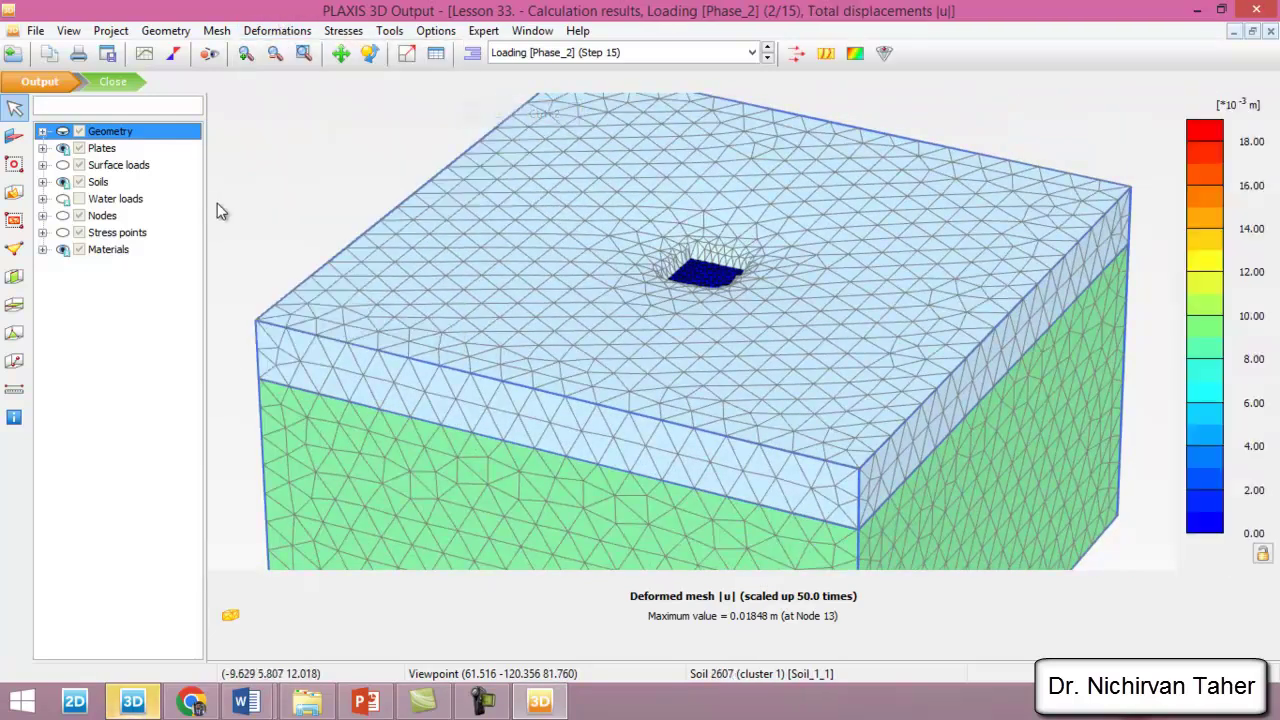
Step: Cut a vertical cross section through the footing from about (-11.76, -0.35) to (12.54, 0) and enlarge its plot
{"action": "left_click", "coordinate": [15, 278]}
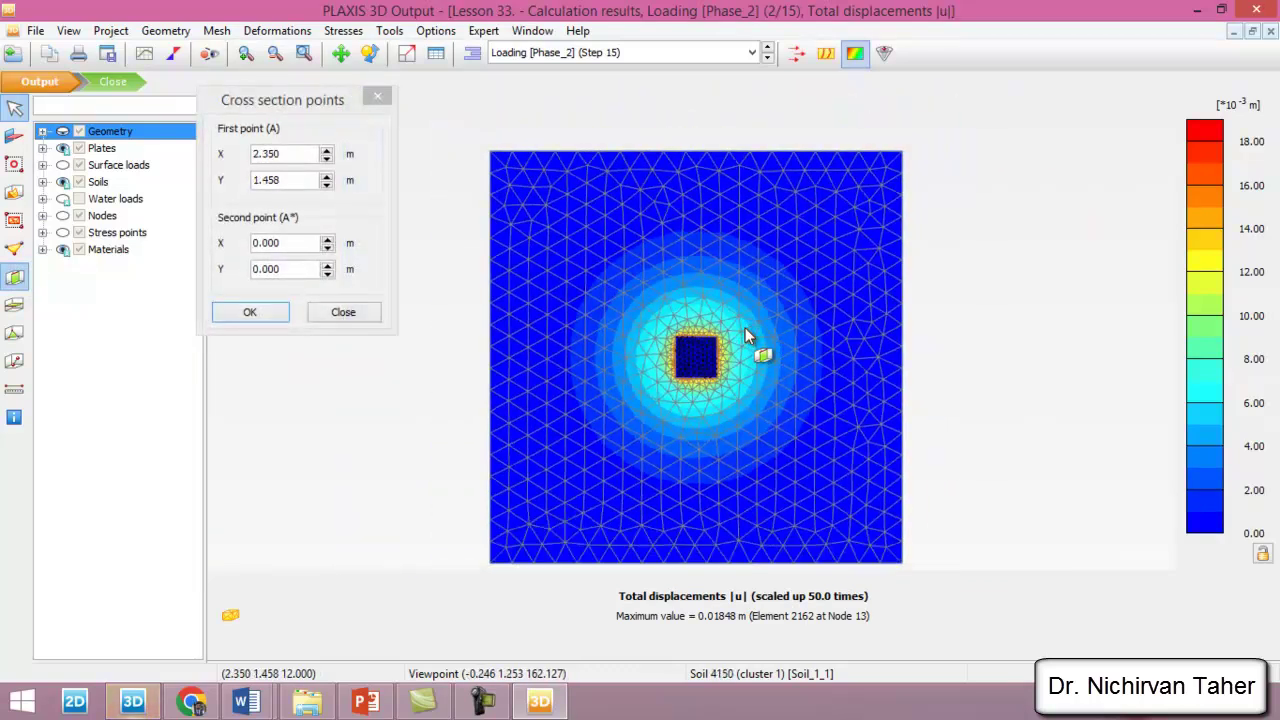
{"action": "left_click", "coordinate": [472, 362]}
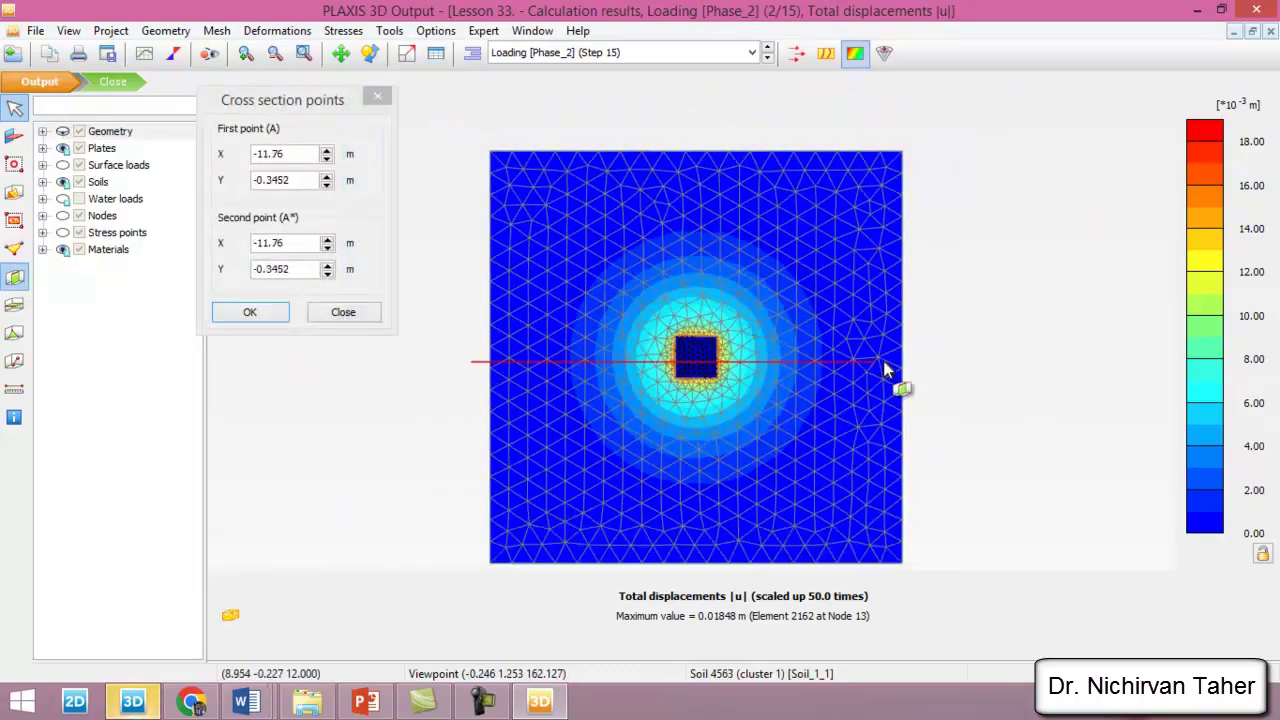
{"action": "left_click", "coordinate": [937, 363]}
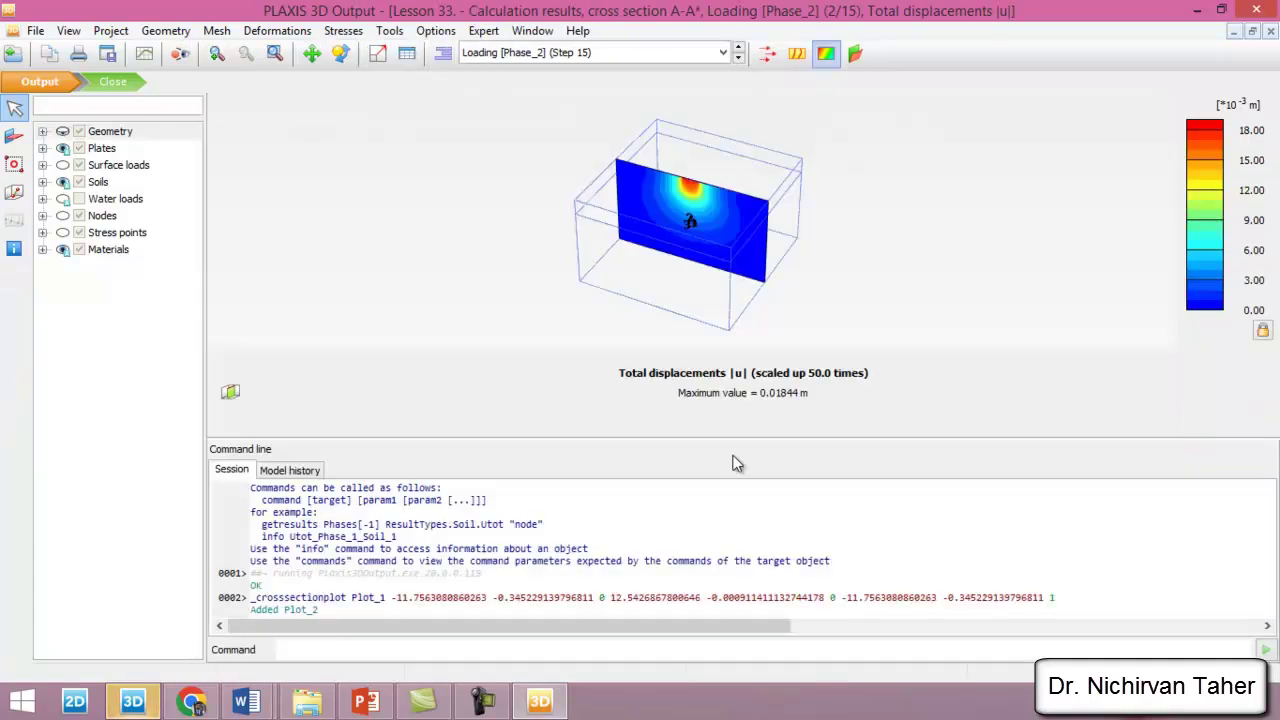
{"action": "left_click_drag", "start_coordinate": [757, 437], "coordinate": [745, 620]}
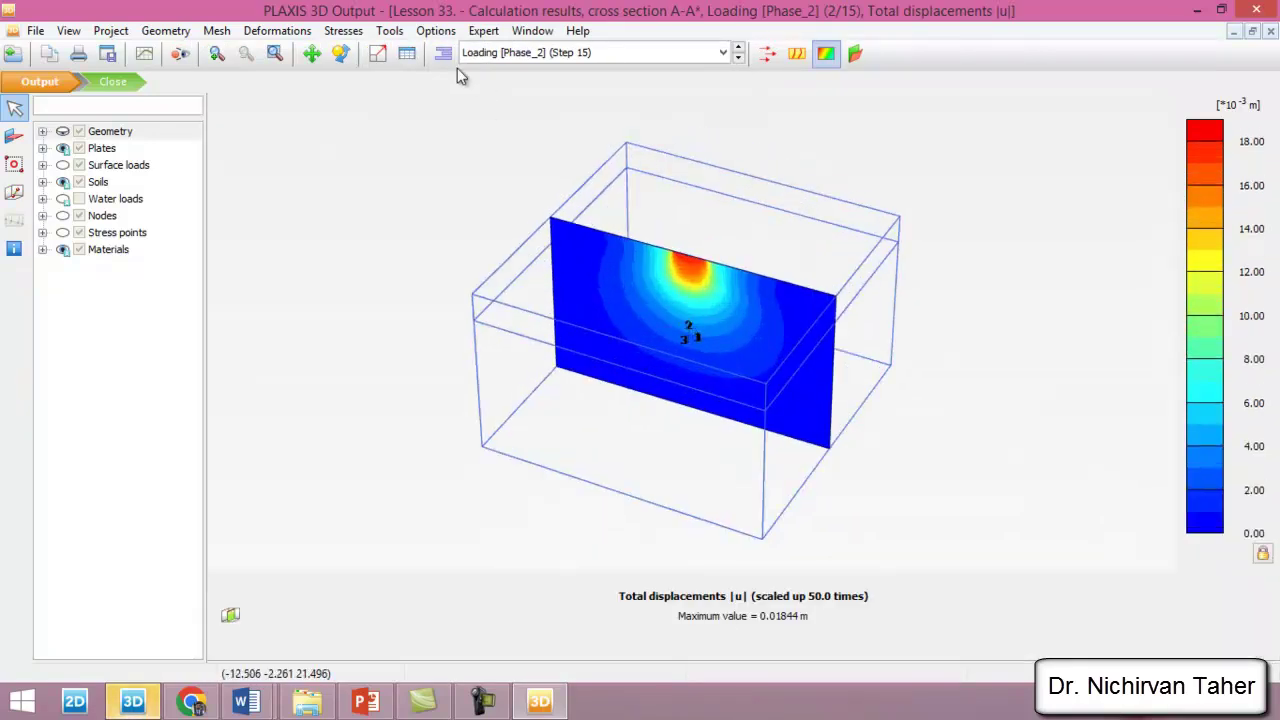
Step: Display the cross section's total displacements as arrows and examine their direction and spread beneath the footing
{"action": "left_click", "coordinate": [340, 52]}
{"action": "left_click_drag", "start_coordinate": [446, 373], "coordinate": [675, 301]}
{"action": "scroll", "coordinate": [704, 268], "scroll_direction": "up", "scroll_amount": 2}
{"action": "scroll", "coordinate": [705, 267], "scroll_direction": "up", "scroll_amount": 2}
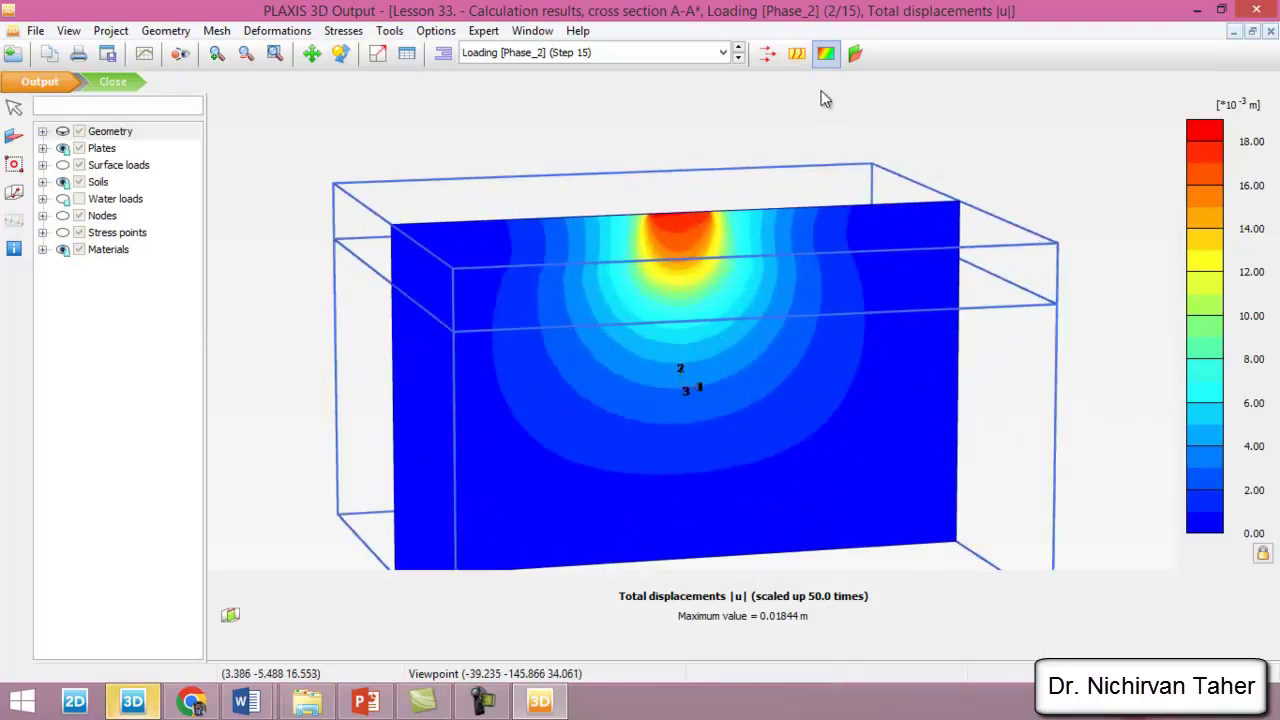
{"action": "left_click", "coordinate": [767, 52]}
{"action": "scroll", "coordinate": [811, 240], "scroll_direction": "up", "scroll_amount": 1}
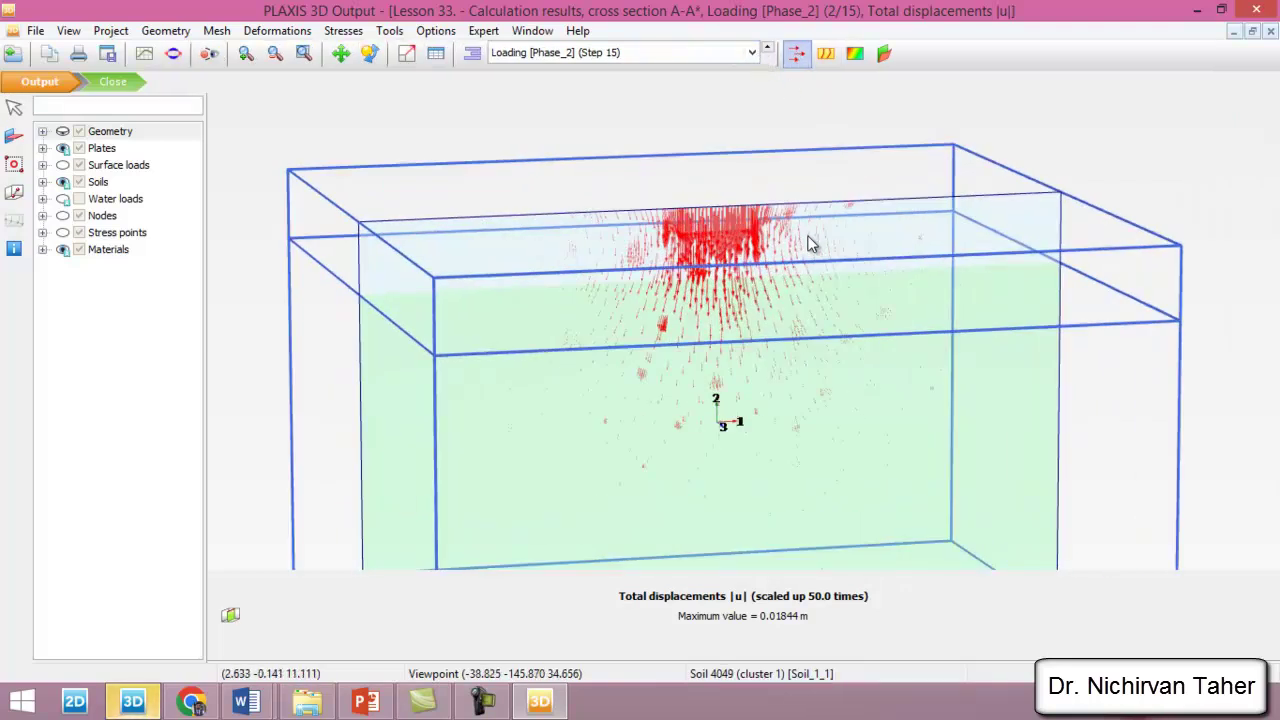
{"action": "left_click", "coordinate": [370, 54]}
{"action": "scroll", "coordinate": [709, 204], "scroll_direction": "down", "scroll_amount": 2}
{"action": "left_click_drag", "start_coordinate": [709, 204], "coordinate": [697, 420]}
{"action": "scroll", "coordinate": [714, 239], "scroll_direction": "up", "scroll_amount": 4}
{"action": "scroll", "coordinate": [712, 346], "scroll_direction": "down", "scroll_amount": 2}
{"action": "mouse_move", "coordinate": [712, 346]}
{"action": "left_mouse_down"}
{"action": "mouse_move", "coordinate": [693, 352]}
{"action": "mouse_move", "coordinate": [786, 337]}
{"action": "mouse_move", "coordinate": [800, 350]}
{"action": "mouse_move", "coordinate": [808, 326]}
{"action": "mouse_move", "coordinate": [770, 333]}
{"action": "mouse_move", "coordinate": [640, 263]}
{"action": "left_mouse_up"}
{"action": "scroll", "coordinate": [770, 300], "scroll_direction": "down", "scroll_amount": 2}
Step: Examine the cross section's total displacements with colour shading and with contour lines
{"action": "left_click", "coordinate": [825, 53]}
{"action": "left_click", "coordinate": [855, 53]}
{"action": "scroll", "coordinate": [530, 273], "scroll_direction": "up", "scroll_amount": 2}
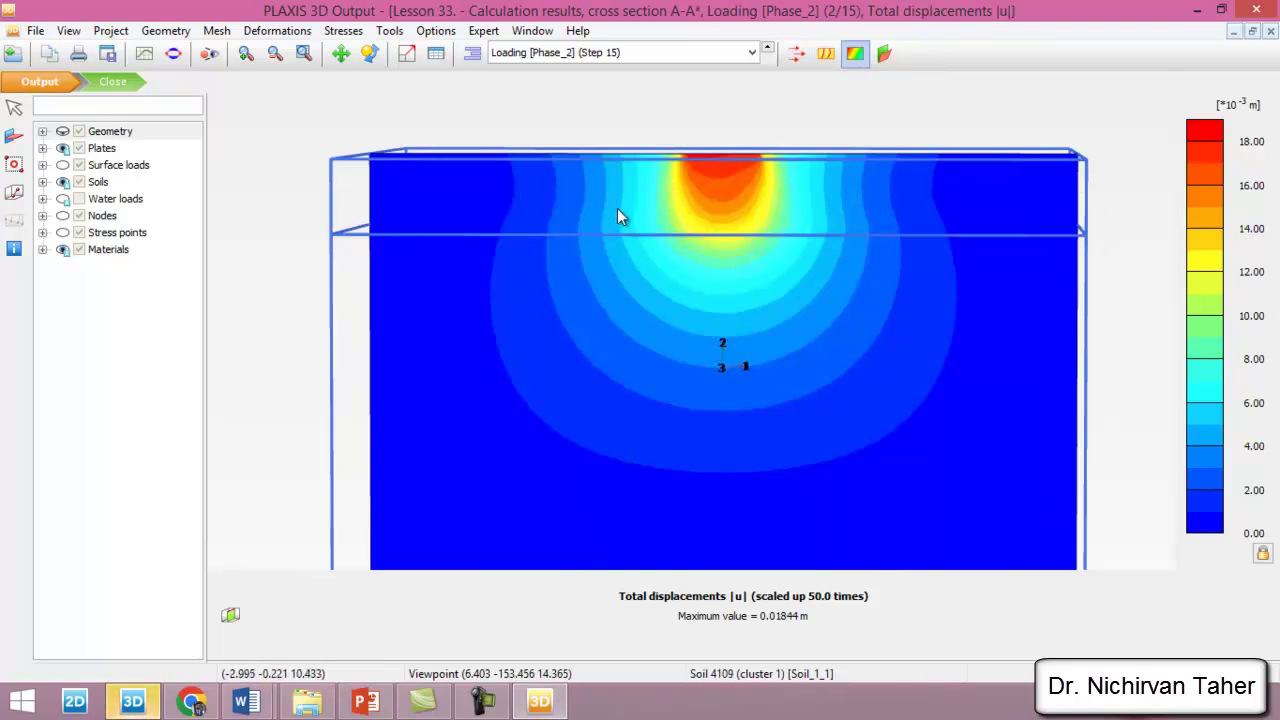
{"action": "scroll", "coordinate": [342, 272], "scroll_direction": "down", "scroll_amount": 1}
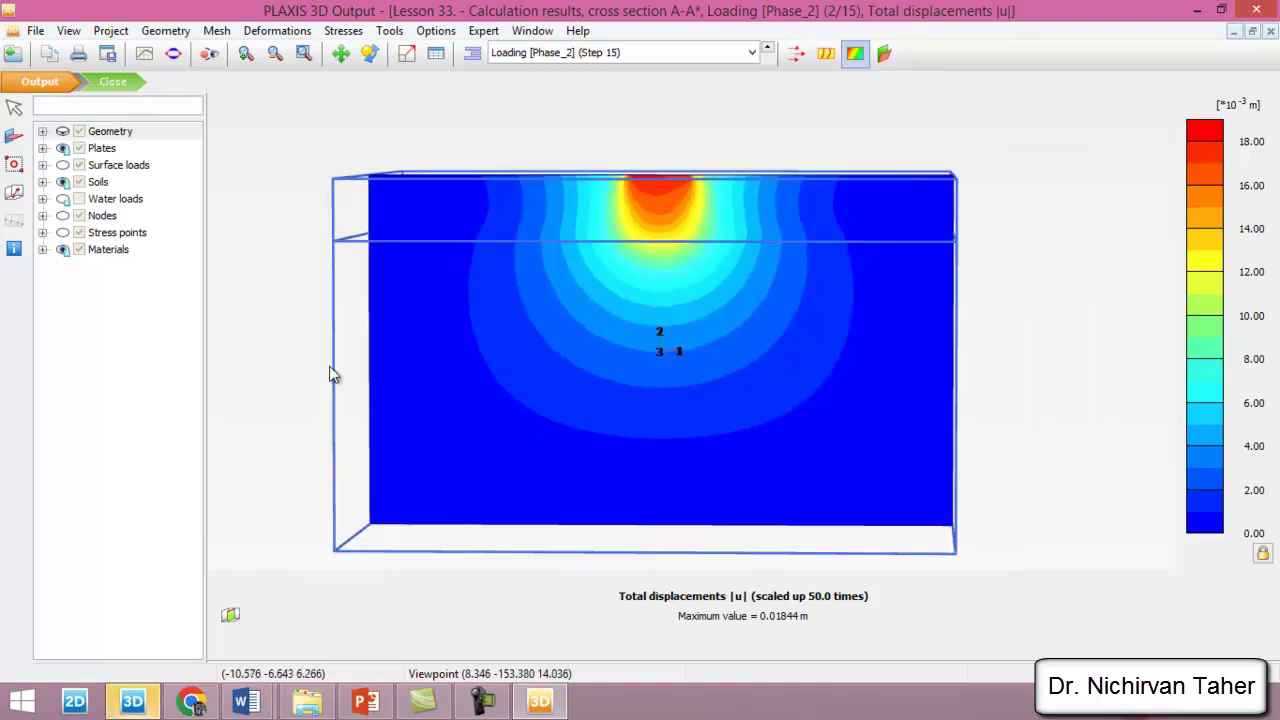
{"action": "scroll", "coordinate": [350, 272], "scroll_direction": "up", "scroll_amount": 1}
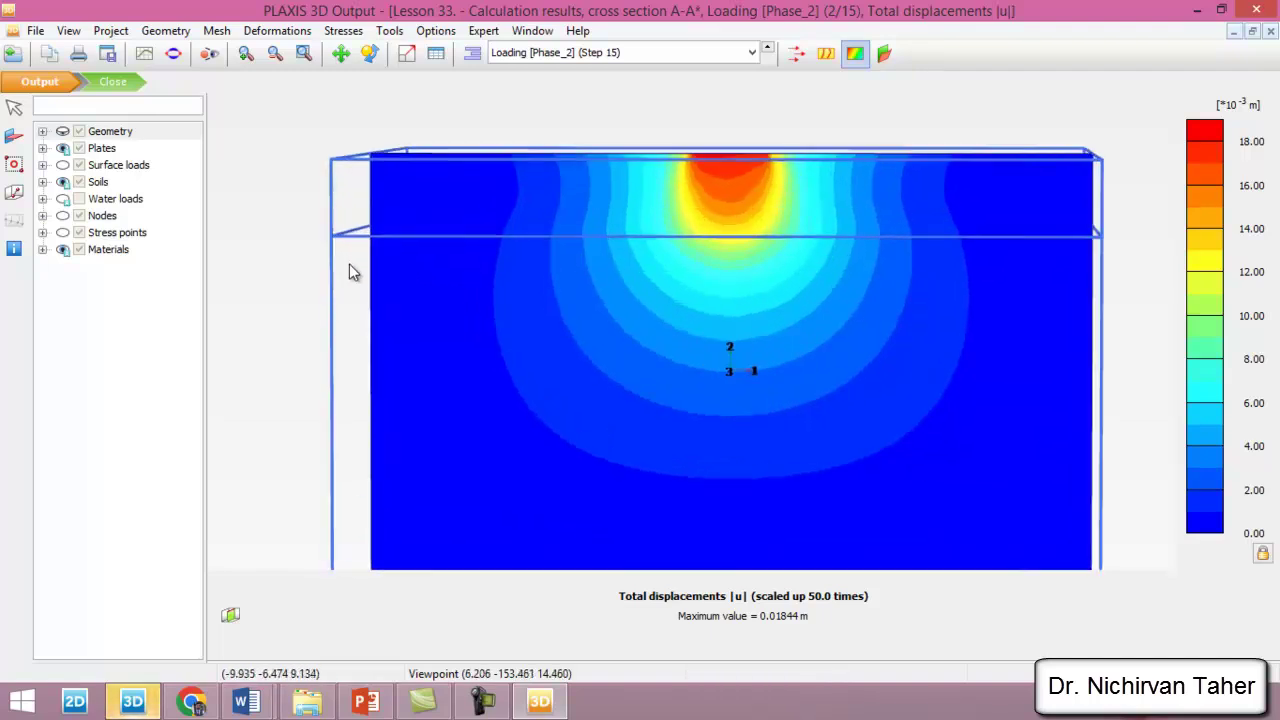
{"action": "scroll", "coordinate": [678, 325], "scroll_direction": "up", "scroll_amount": 1}
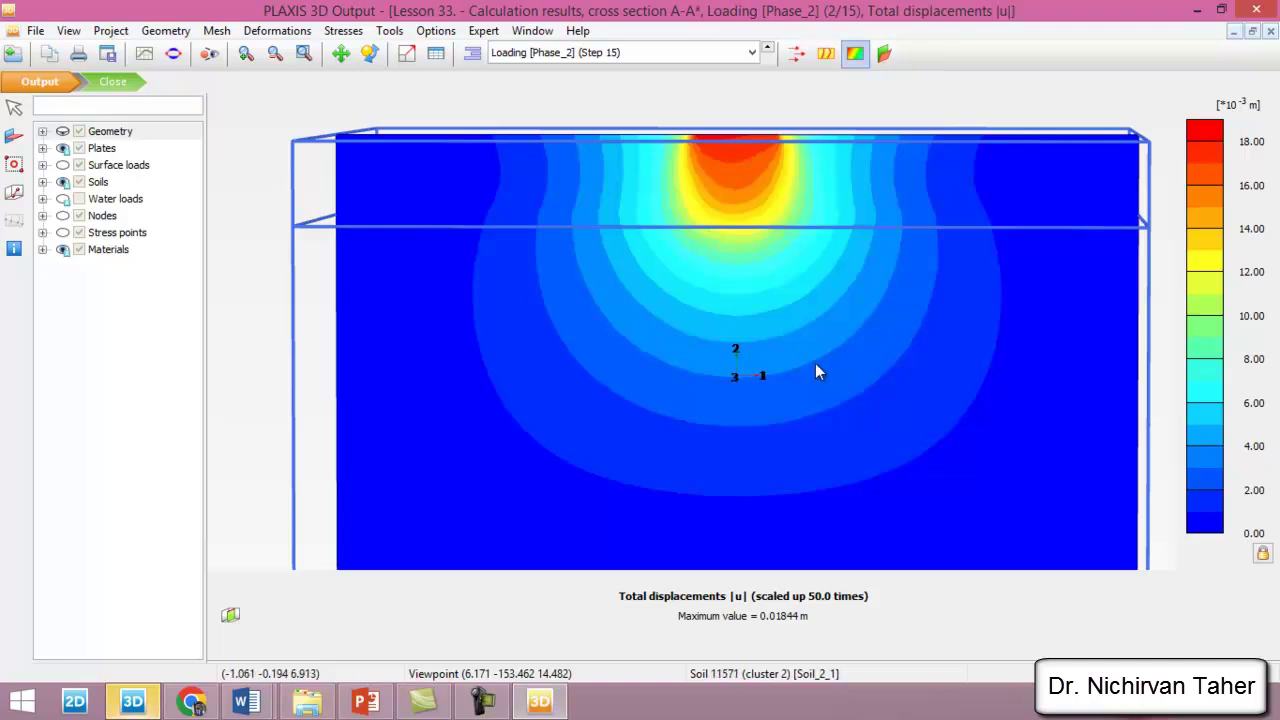
{"action": "left_click", "coordinate": [825, 53]}
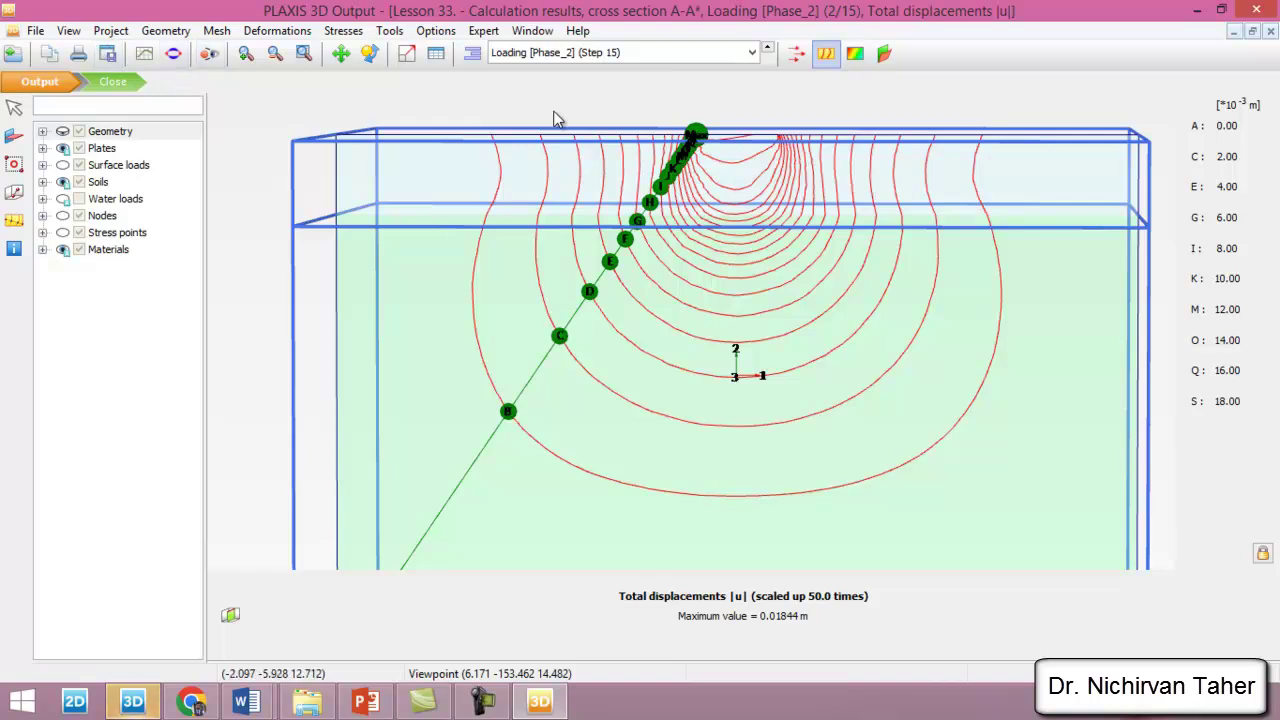
Step: Create a new chart in the curves manager with the project multiplier ΣMstage on the X-axis
{"action": "left_click", "coordinate": [146, 55]}
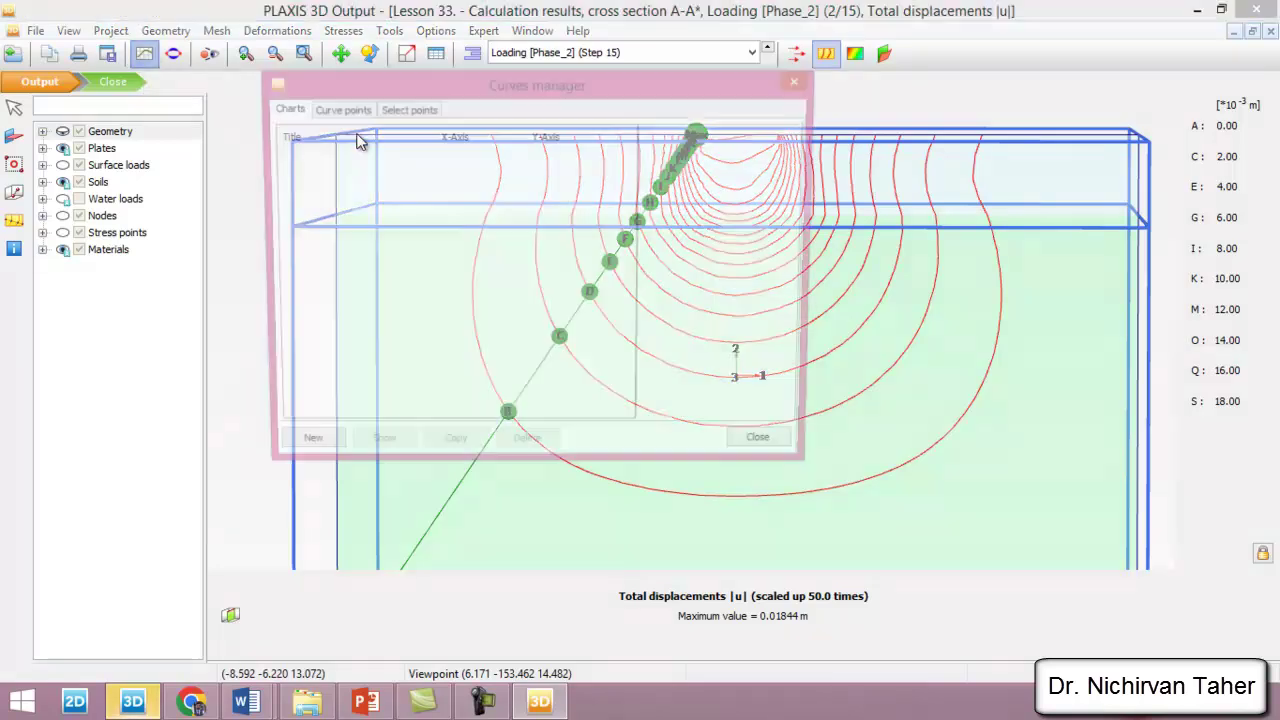
{"action": "left_click", "coordinate": [296, 453]}
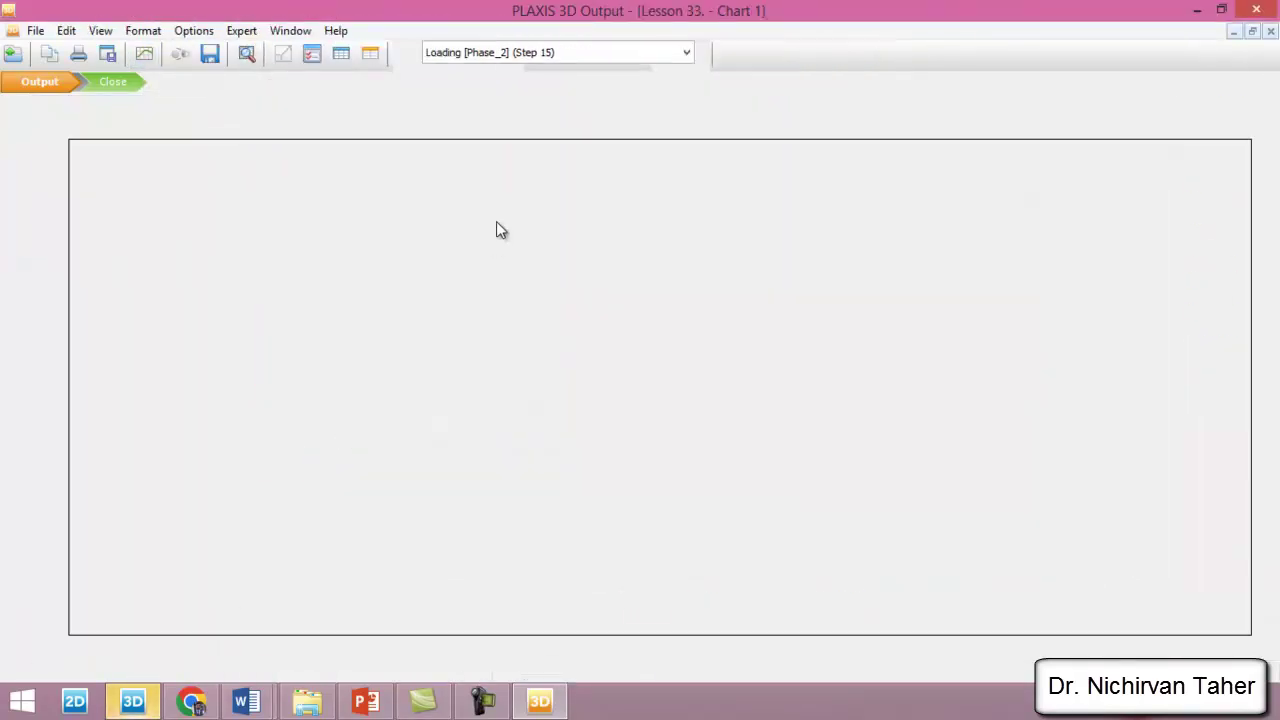
{"action": "left_click", "coordinate": [298, 231]}
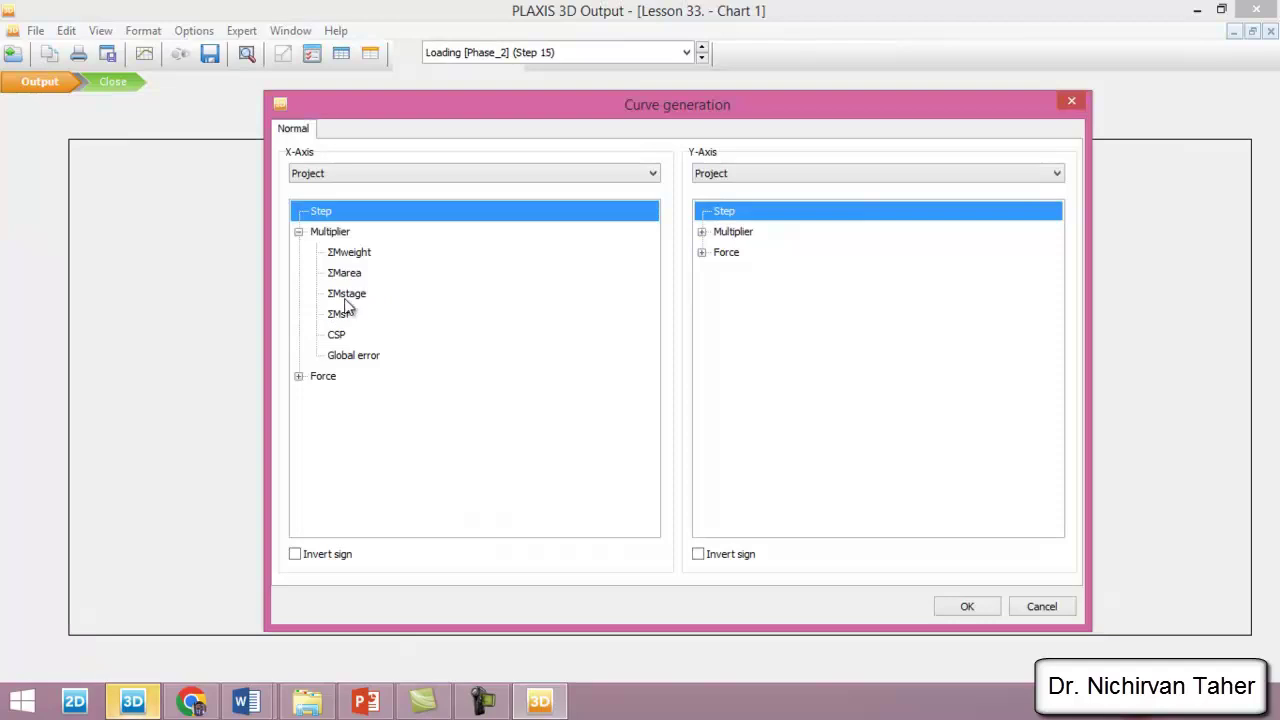
{"action": "left_click", "coordinate": [362, 294]}
Step: Assign the total displacement uz of Node 9710 to the Y-axis and generate the curve
{"action": "left_click", "coordinate": [769, 175]}
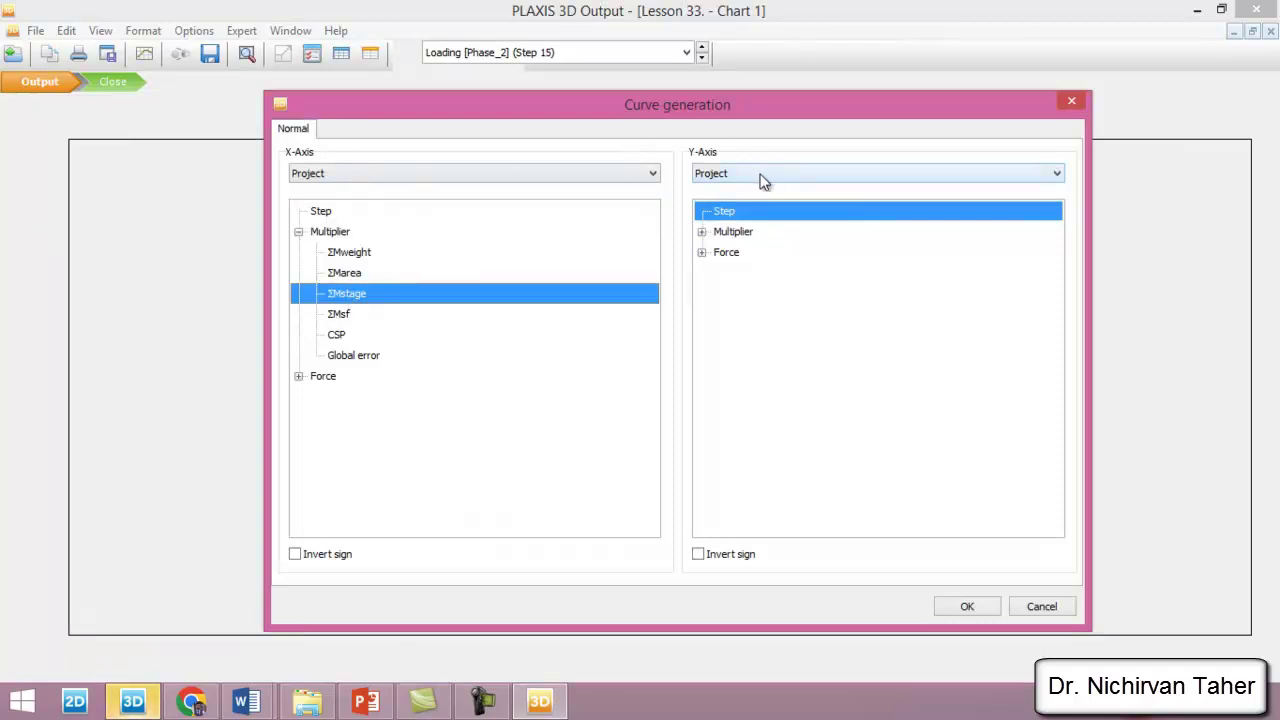
{"action": "left_click", "coordinate": [738, 201]}
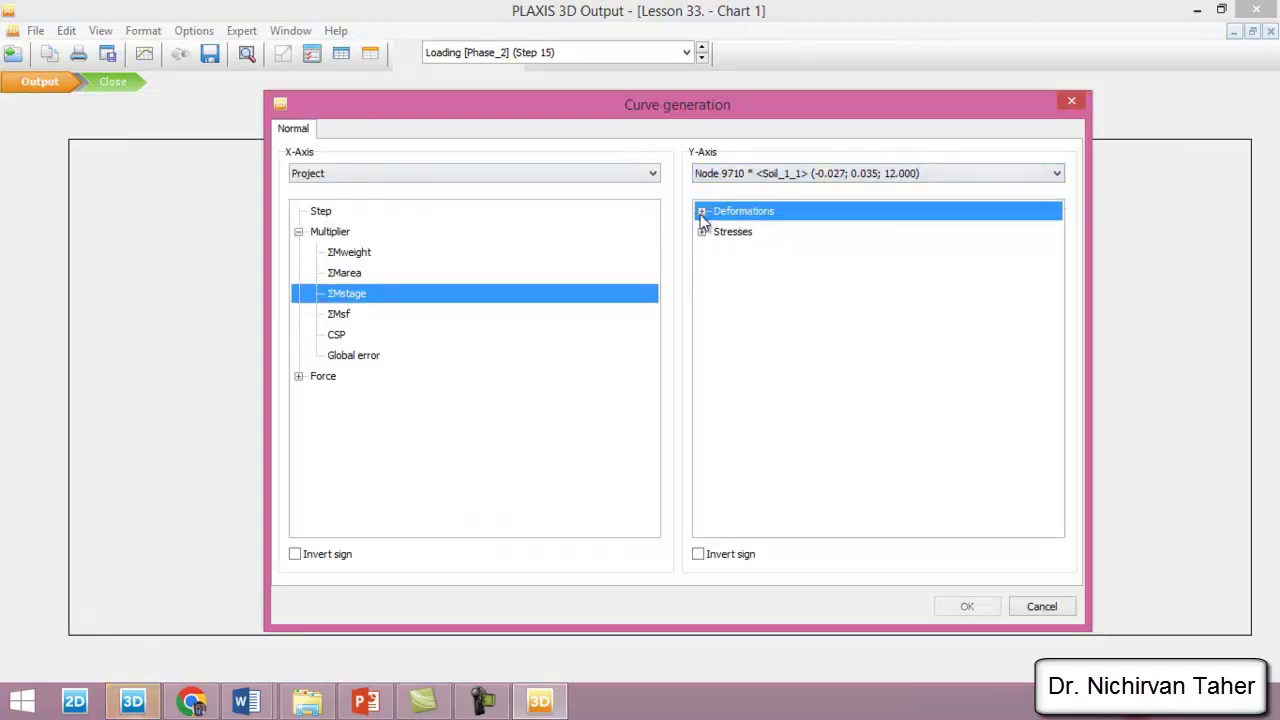
{"action": "left_click", "coordinate": [702, 212]}
{"action": "left_click", "coordinate": [718, 252]}
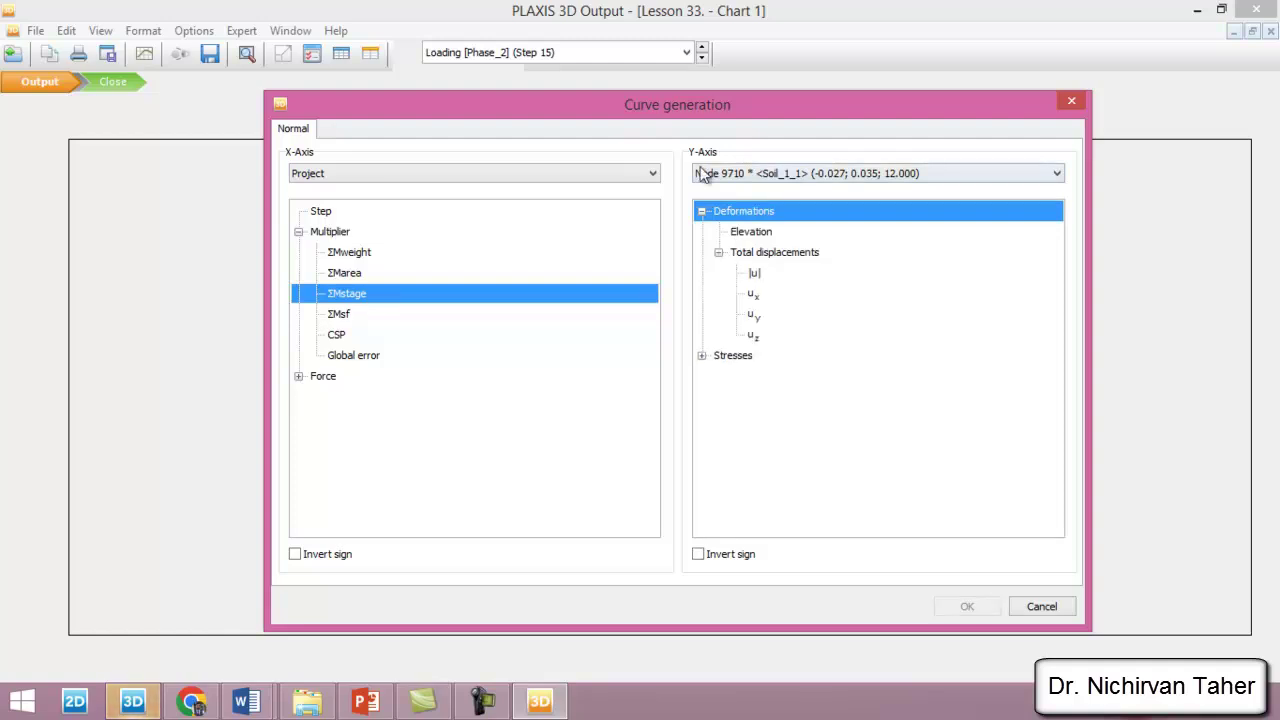
{"action": "left_click", "coordinate": [737, 176]}
{"action": "left_click", "coordinate": [737, 178]}
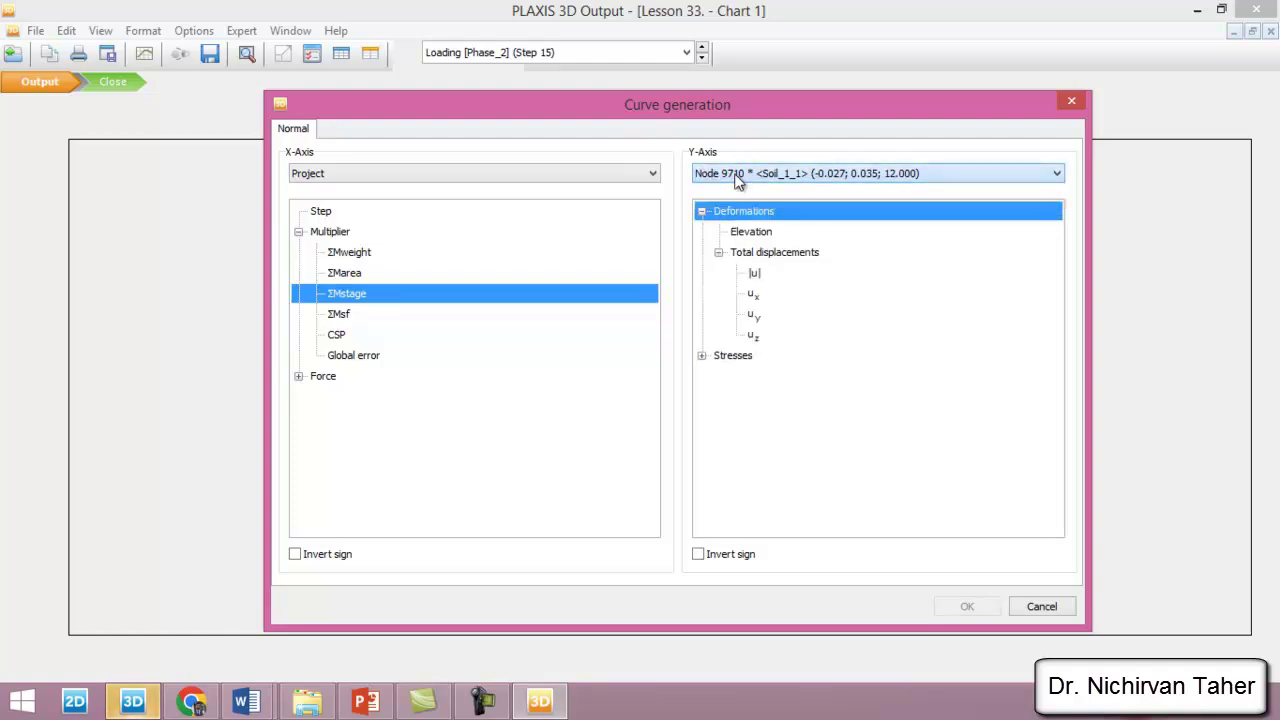
{"action": "left_click", "coordinate": [755, 337]}
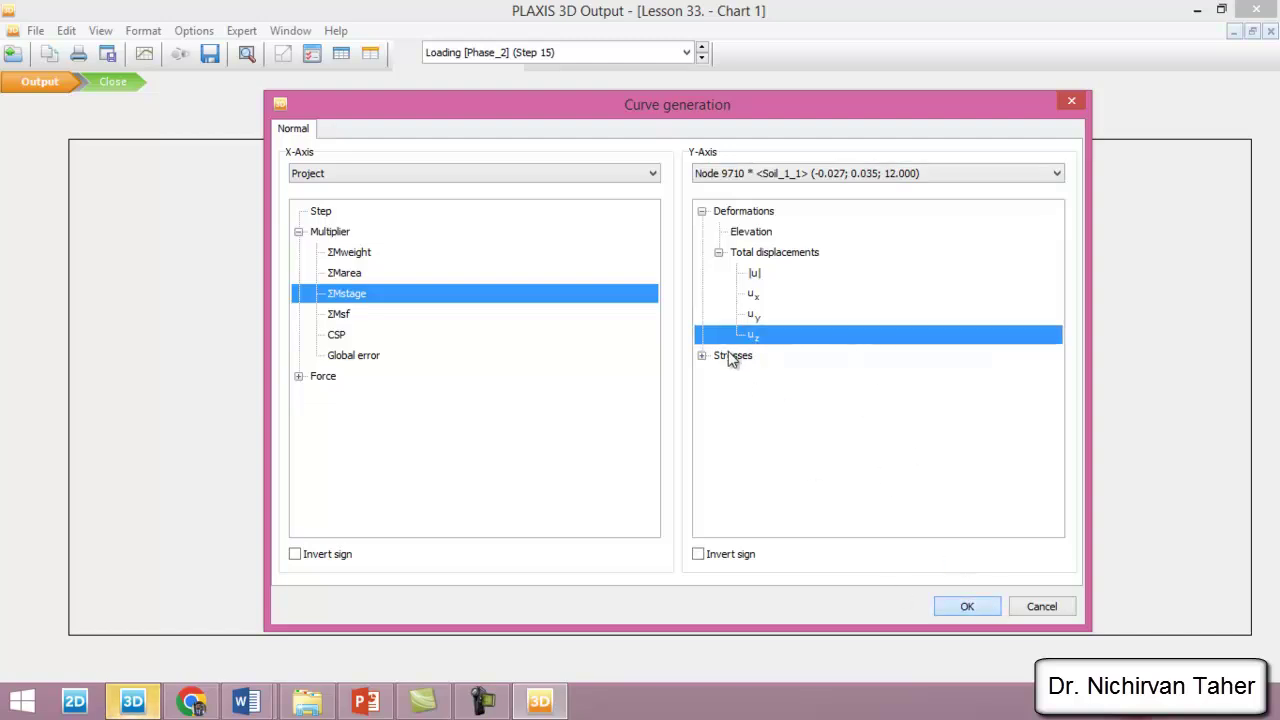
Step: Limit the Node 9710 curve to the Loading [Phase_2] phase by excluding the Initial phase and the Footing phase
{"action": "right_click", "coordinate": [691, 244]}
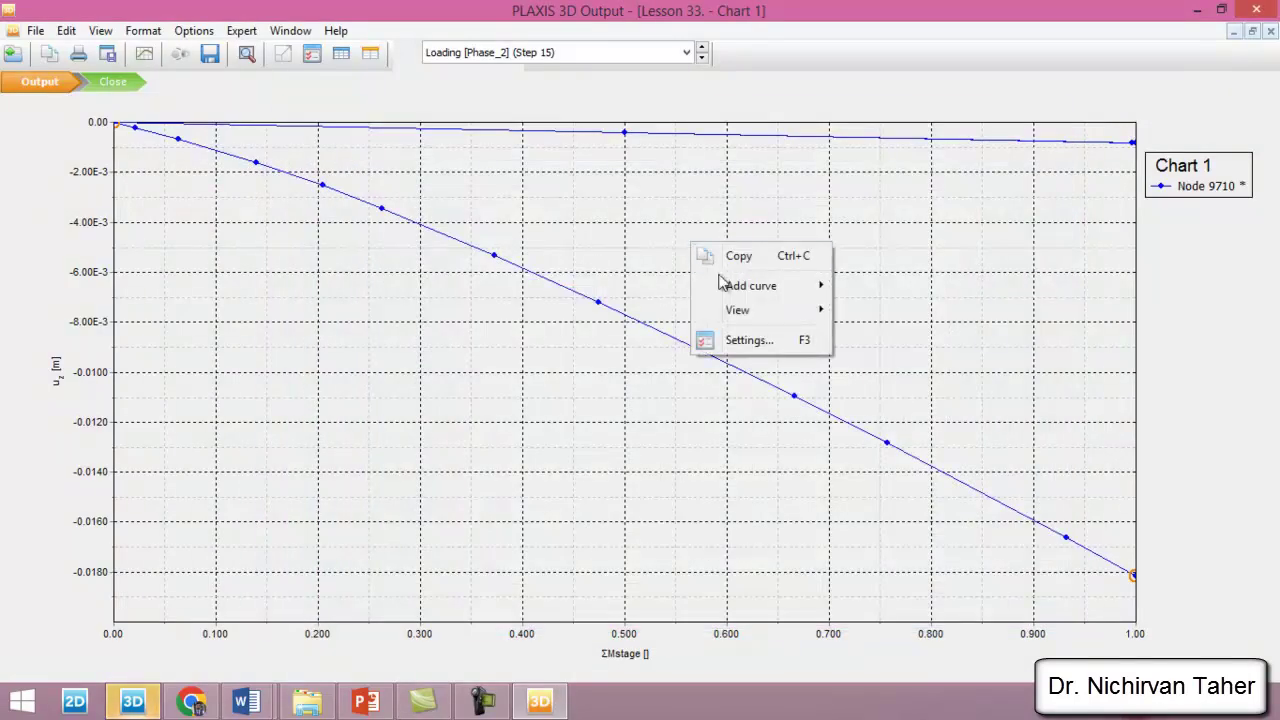
{"action": "left_click", "coordinate": [770, 345]}
{"action": "left_click", "coordinate": [482, 137]}
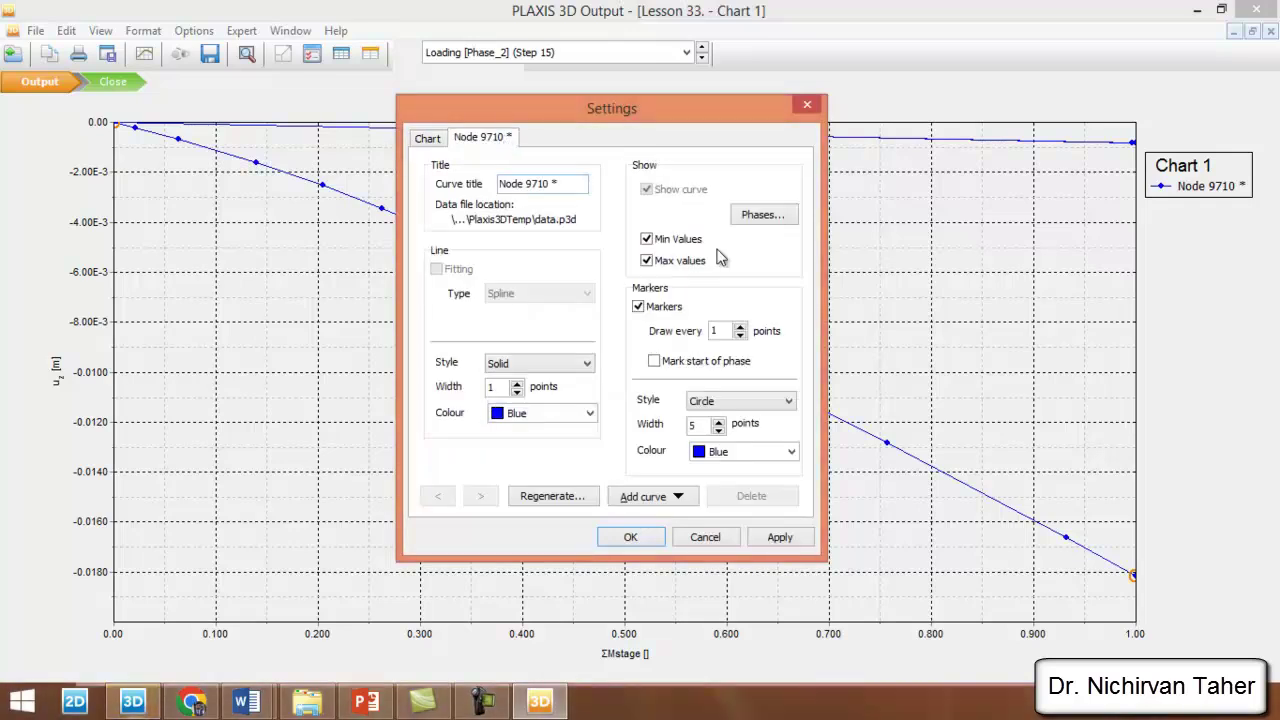
{"action": "left_click", "coordinate": [766, 218]}
{"action": "left_click", "coordinate": [421, 266]}
{"action": "left_click", "coordinate": [421, 254]}
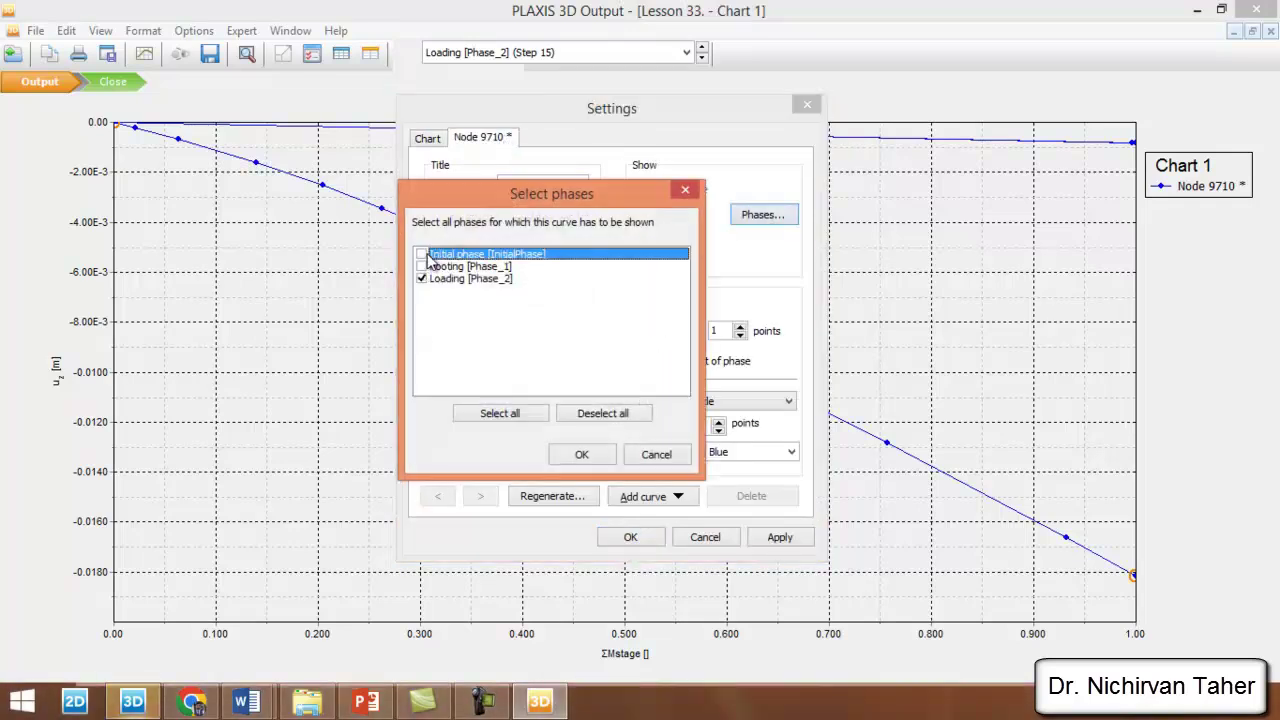
{"action": "left_click", "coordinate": [607, 457]}
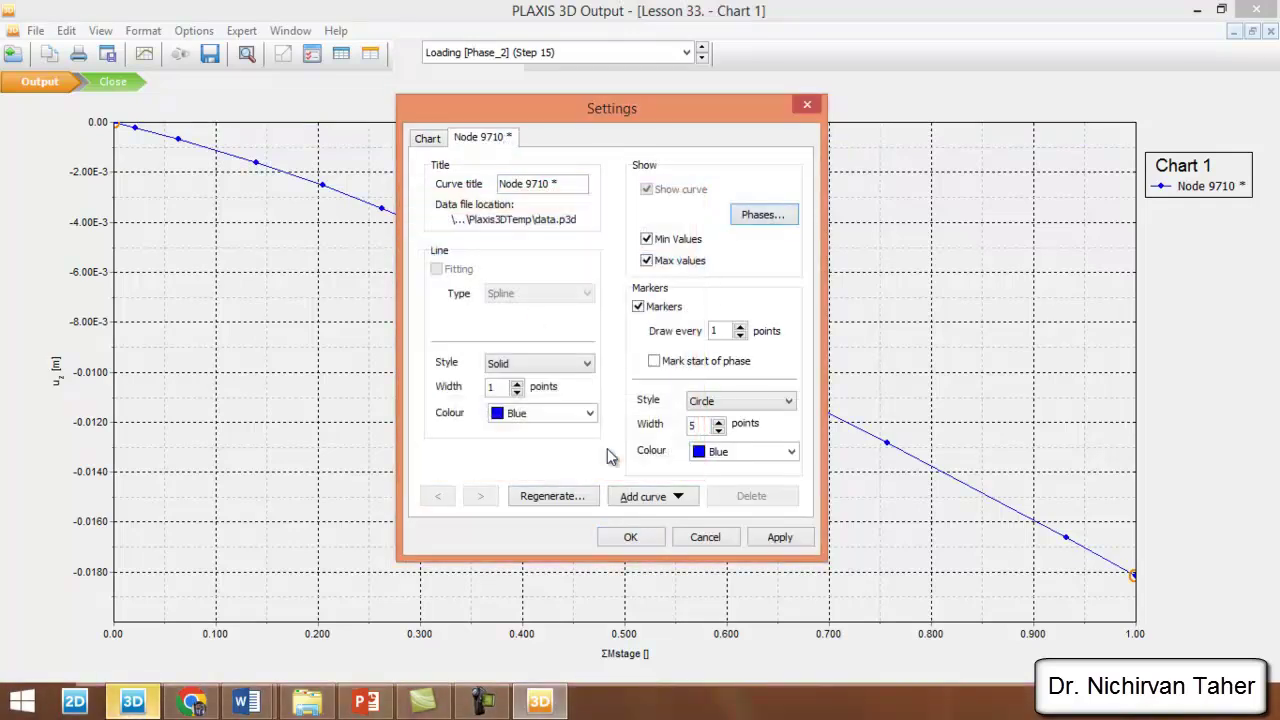
{"action": "left_click", "coordinate": [646, 540]}
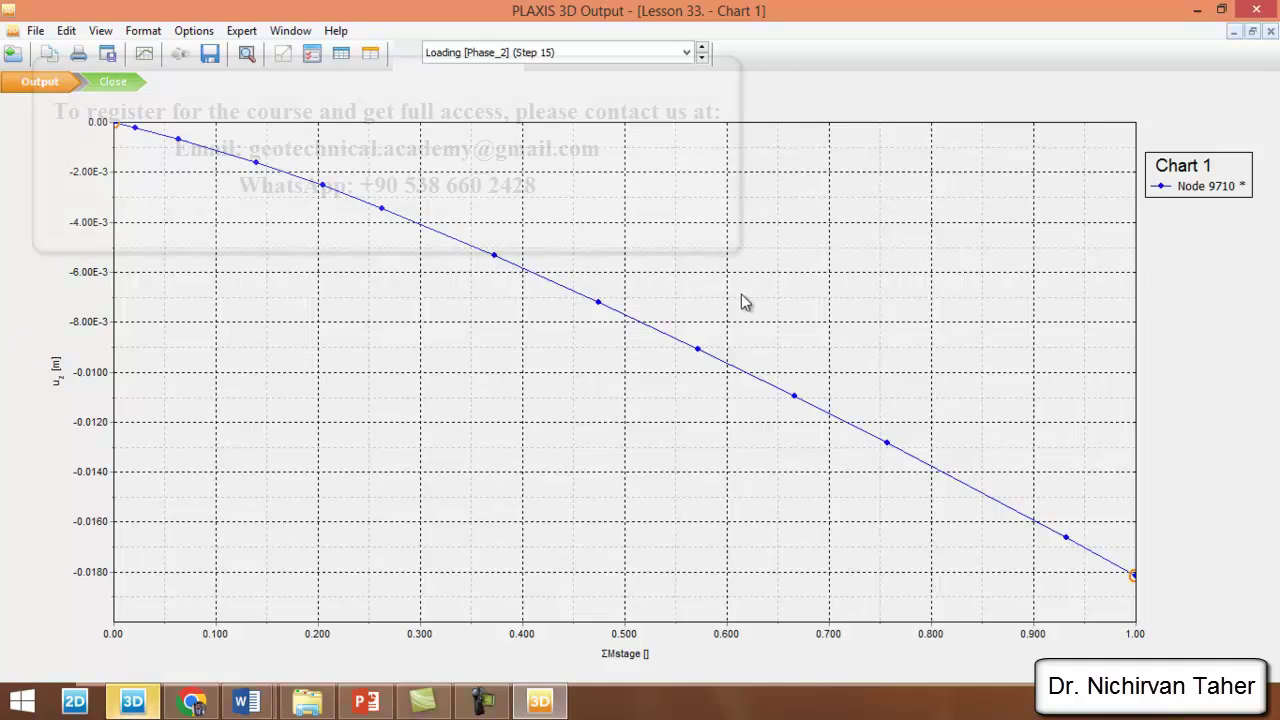
Step: Open the Lesson 33. Excel workbook and examine its load intensity and settlement columns together with the load–settlement chart
{"action": "left_click", "coordinate": [309, 704]}
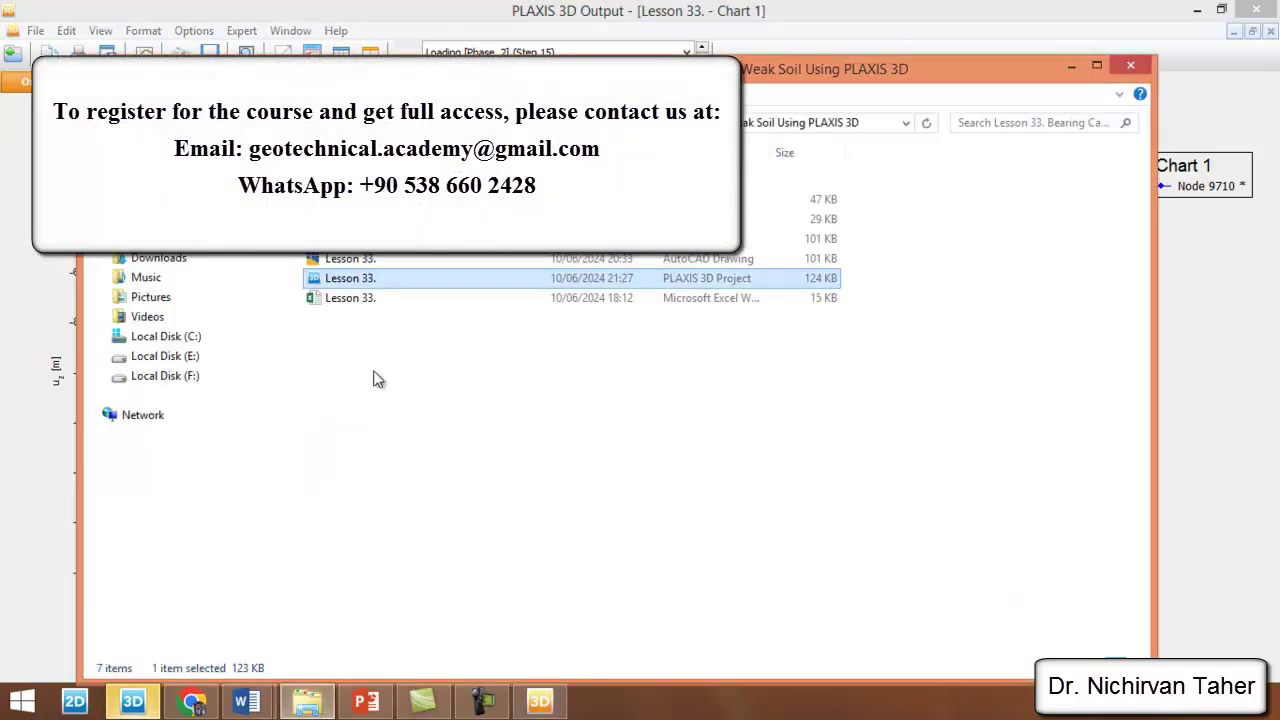
{"action": "left_click", "coordinate": [378, 370]}
{"action": "double_click", "coordinate": [352, 303]}
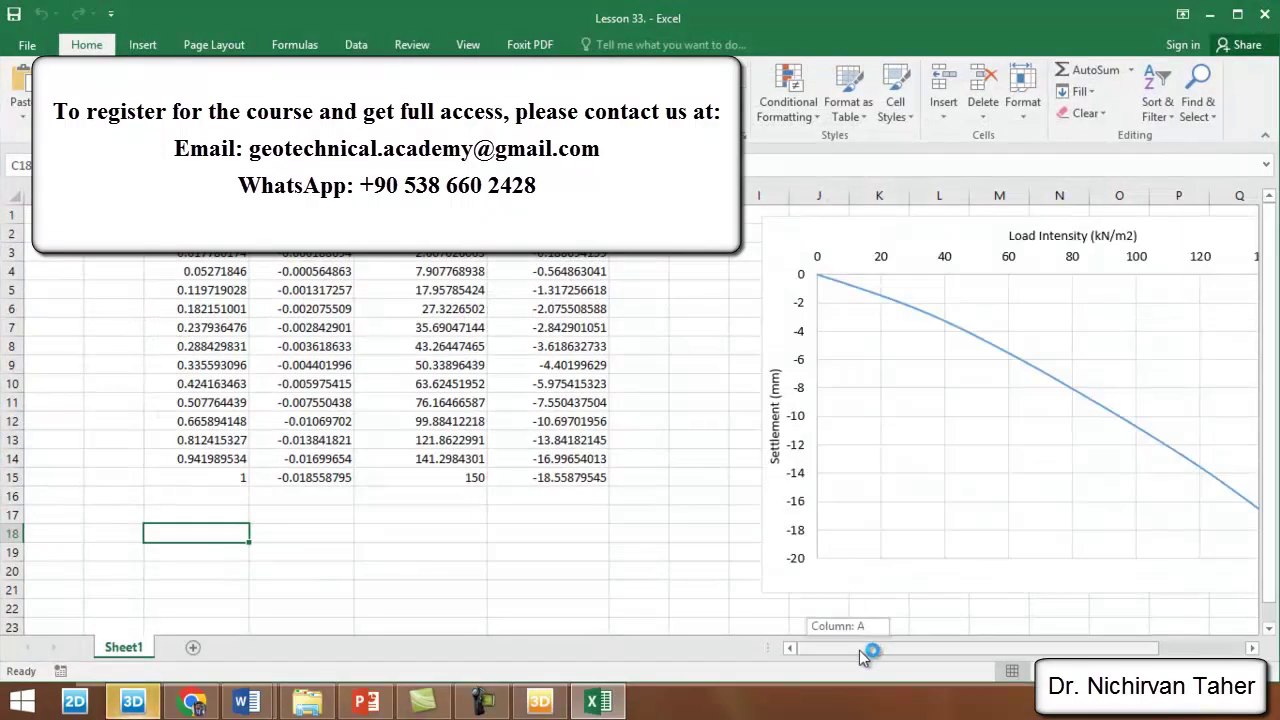
{"action": "left_click_drag", "start_coordinate": [849, 649], "coordinate": [897, 650]}
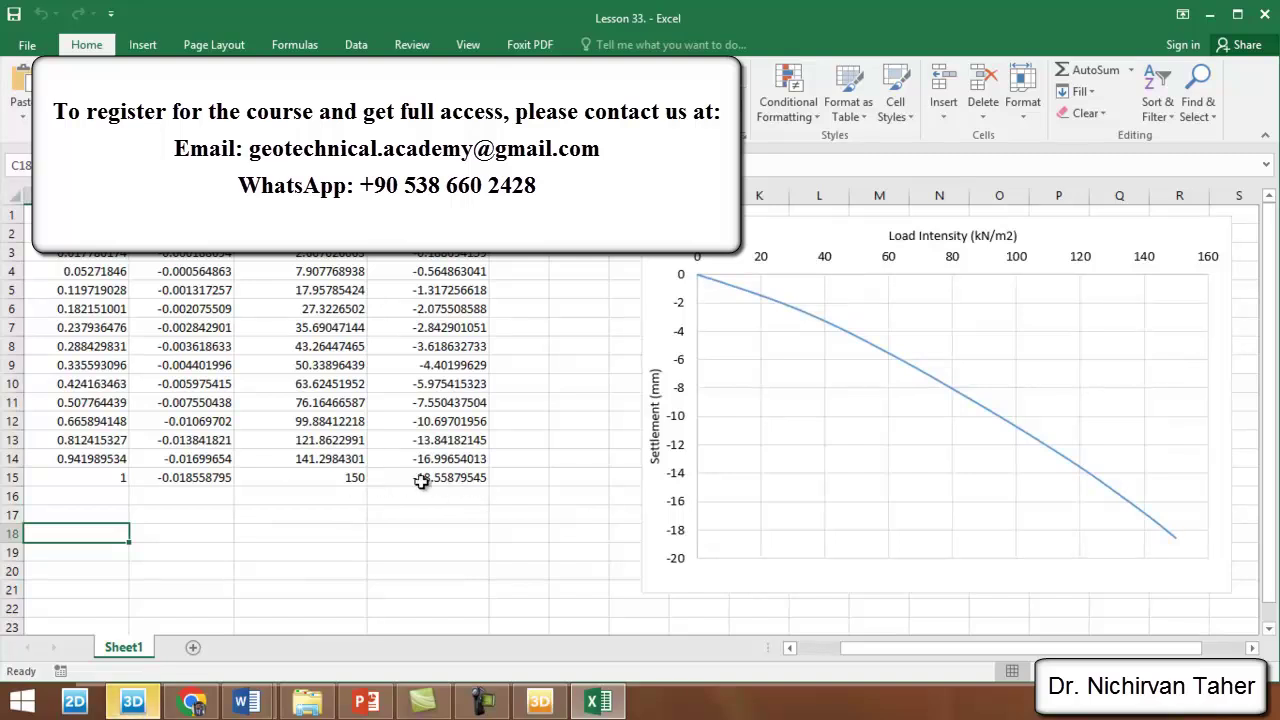
{"action": "left_click_drag", "start_coordinate": [879, 648], "coordinate": [859, 648]}
{"action": "left_click", "coordinate": [509, 483]}
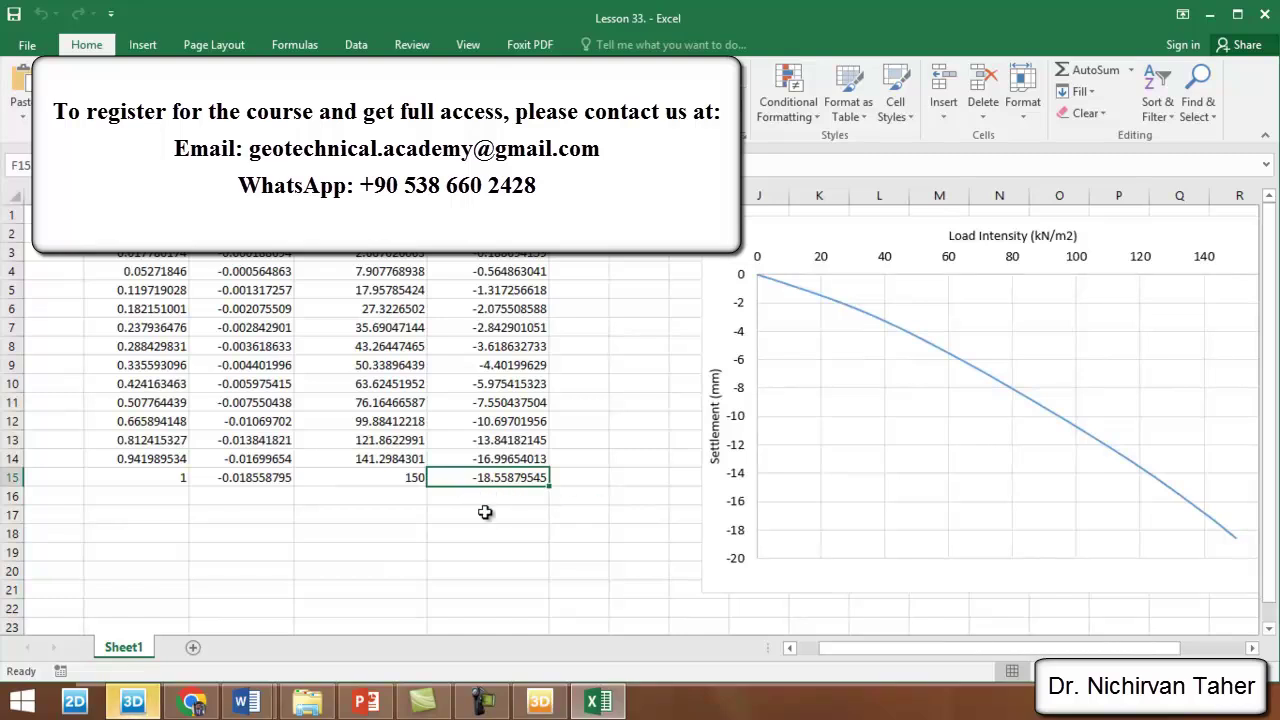
{"action": "left_click_drag", "start_coordinate": [902, 649], "coordinate": [759, 633]}
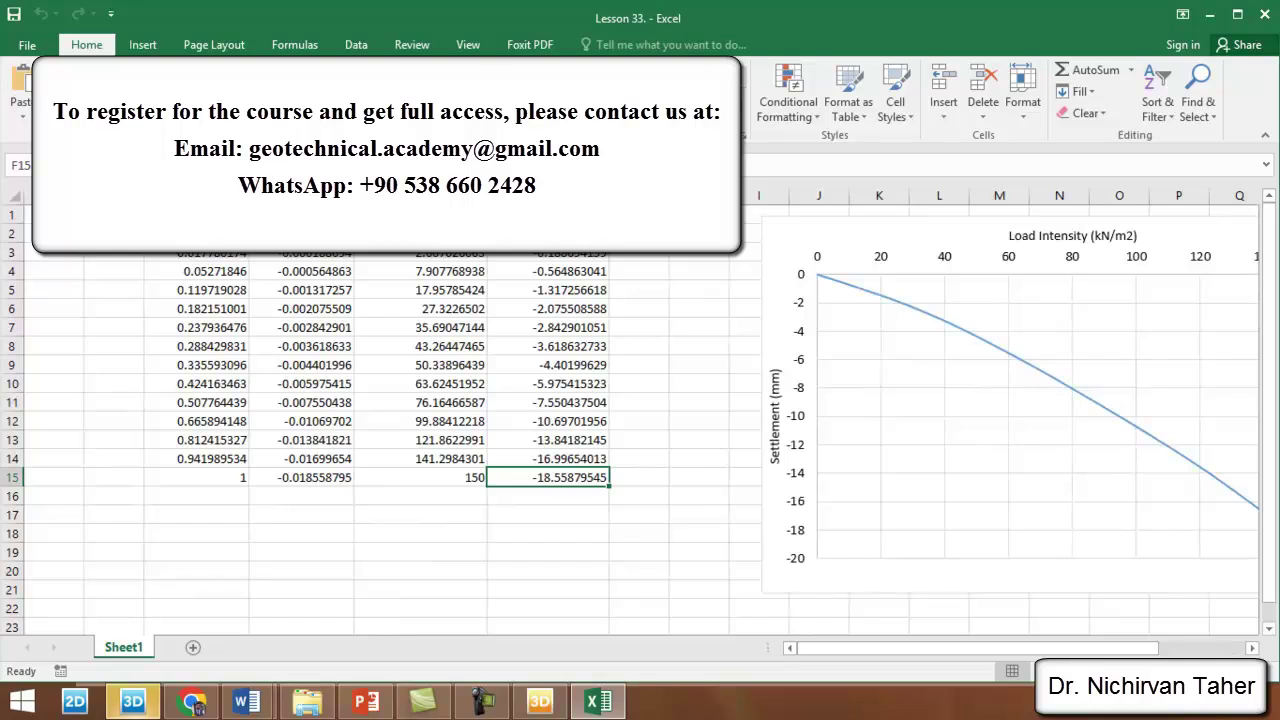
Step: Switch to PLAXIS 3D Output, display the table of Chart 1's curve points and select its ΣMstage and uz columns
{"action": "left_click", "coordinate": [540, 702]}
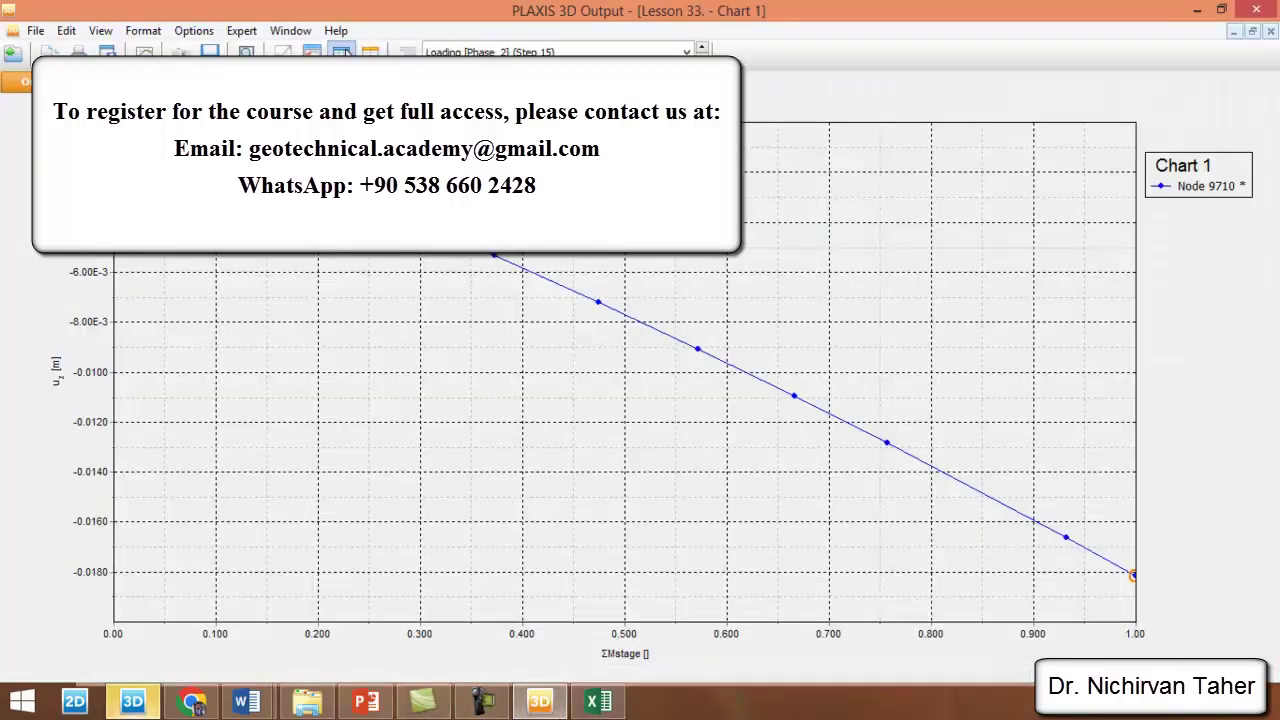
{"action": "left_click", "coordinate": [341, 51]}
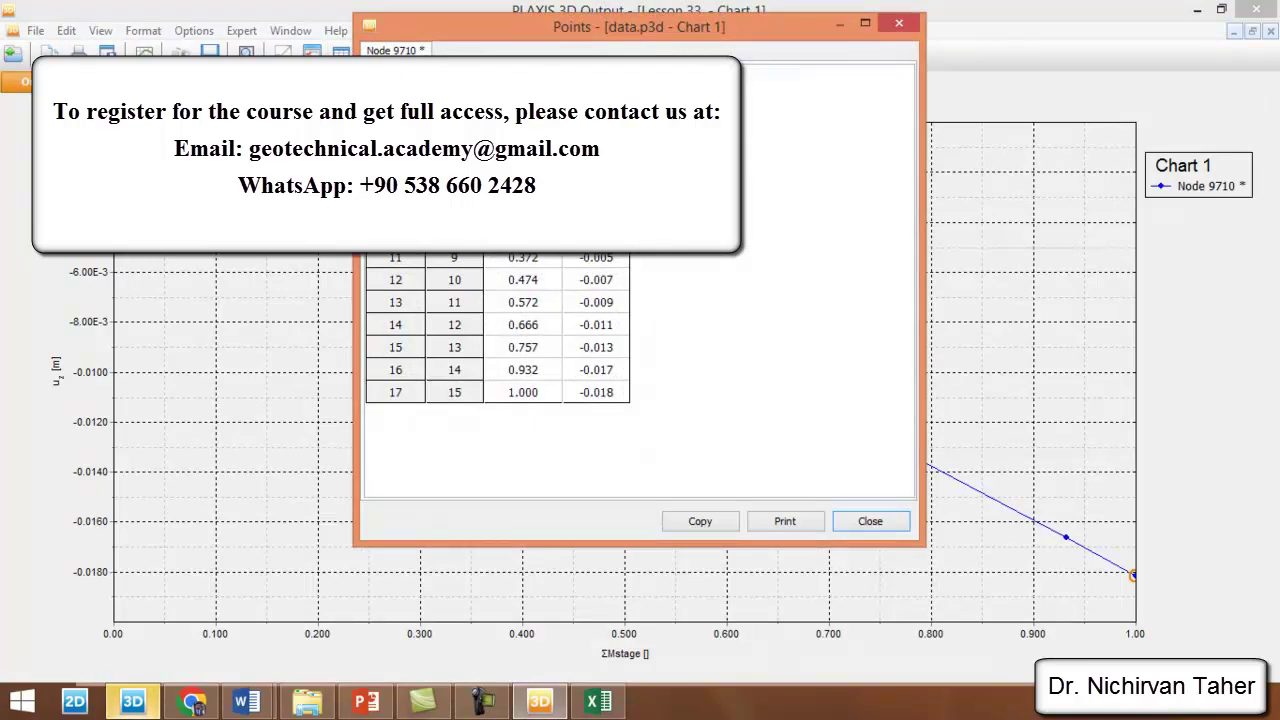
{"action": "left_click_drag", "start_coordinate": [523, 79], "coordinate": [596, 79]}
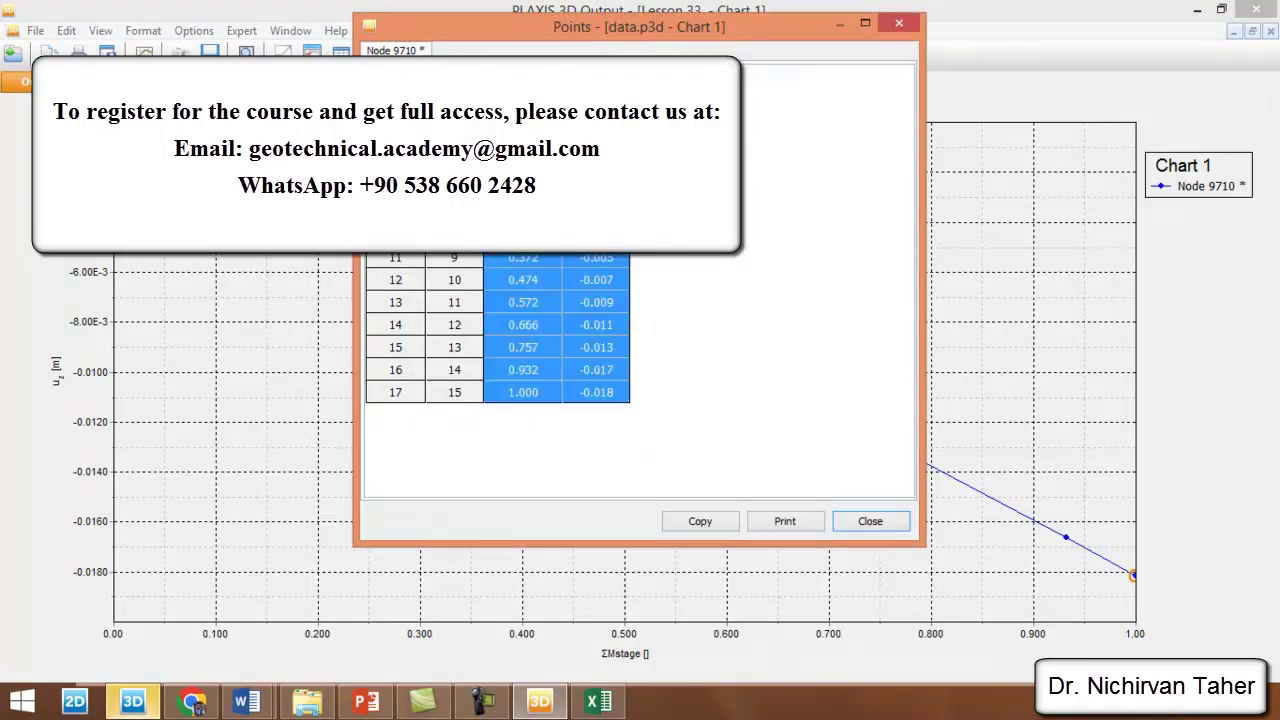
Step: Return to the Excel workbook and examine the uz column and the row 2 formulas for load intensity and settlement
{"action": "left_click", "coordinate": [598, 702]}
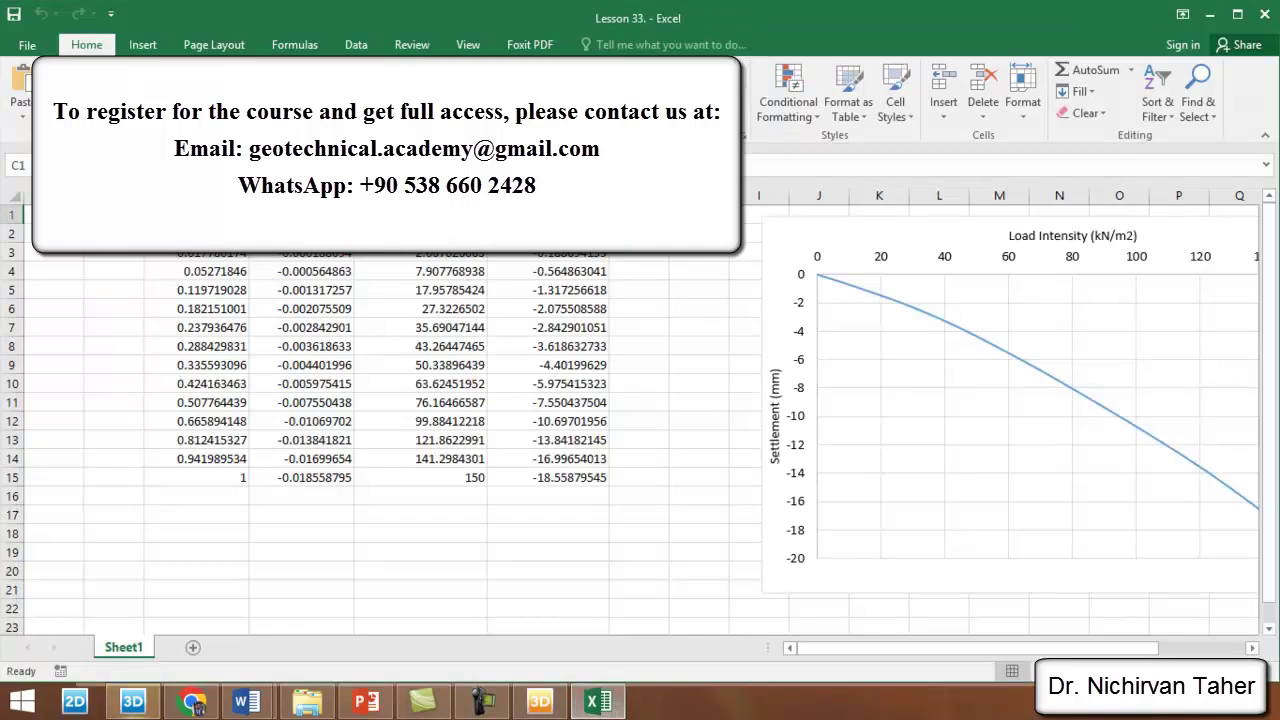
{"action": "left_click", "coordinate": [300, 195]}
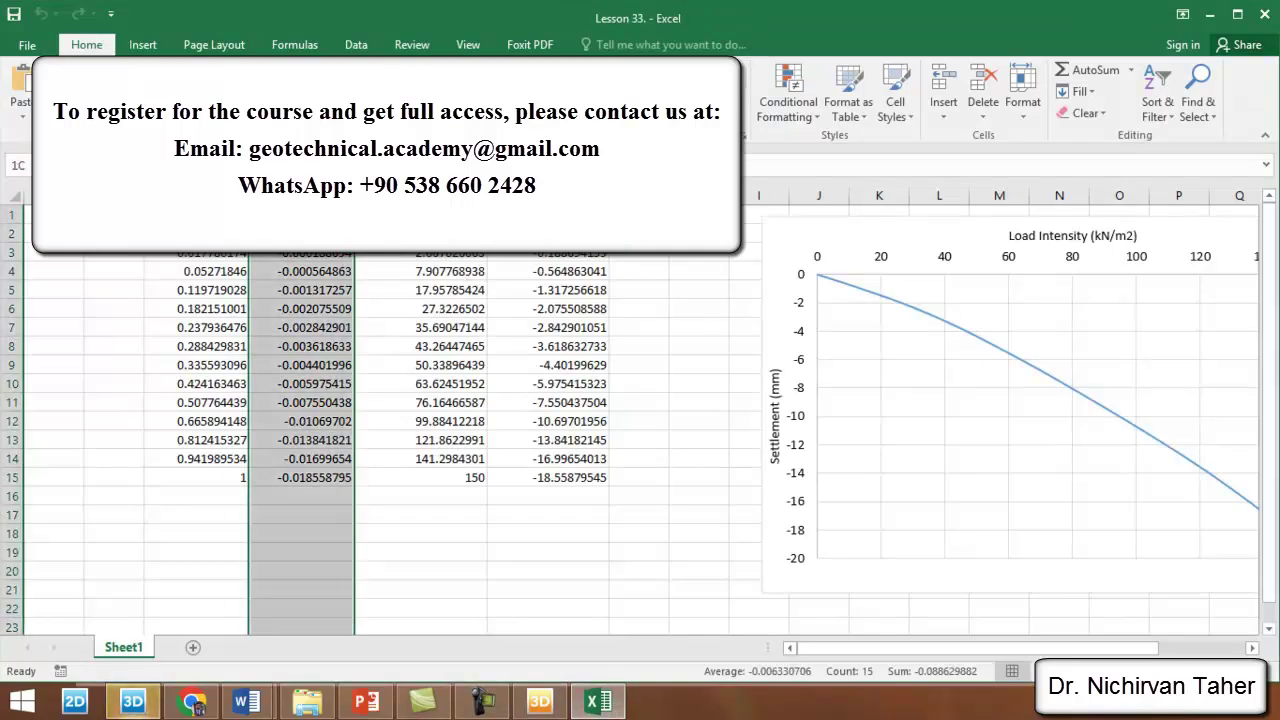
{"action": "left_click", "coordinate": [420, 233]}
{"action": "double_click", "coordinate": [420, 233]}
{"action": "type", "text": "="}
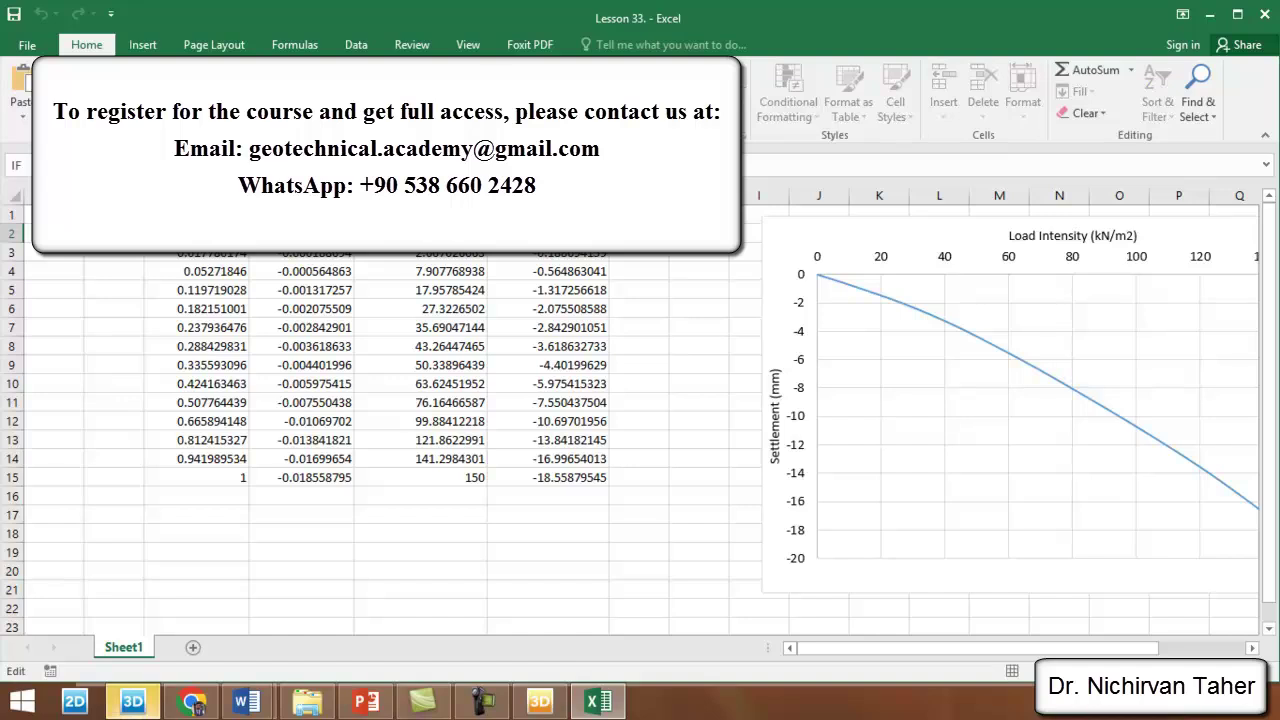
{"action": "key", "text": "Tab"}
{"action": "type", "text": "="}
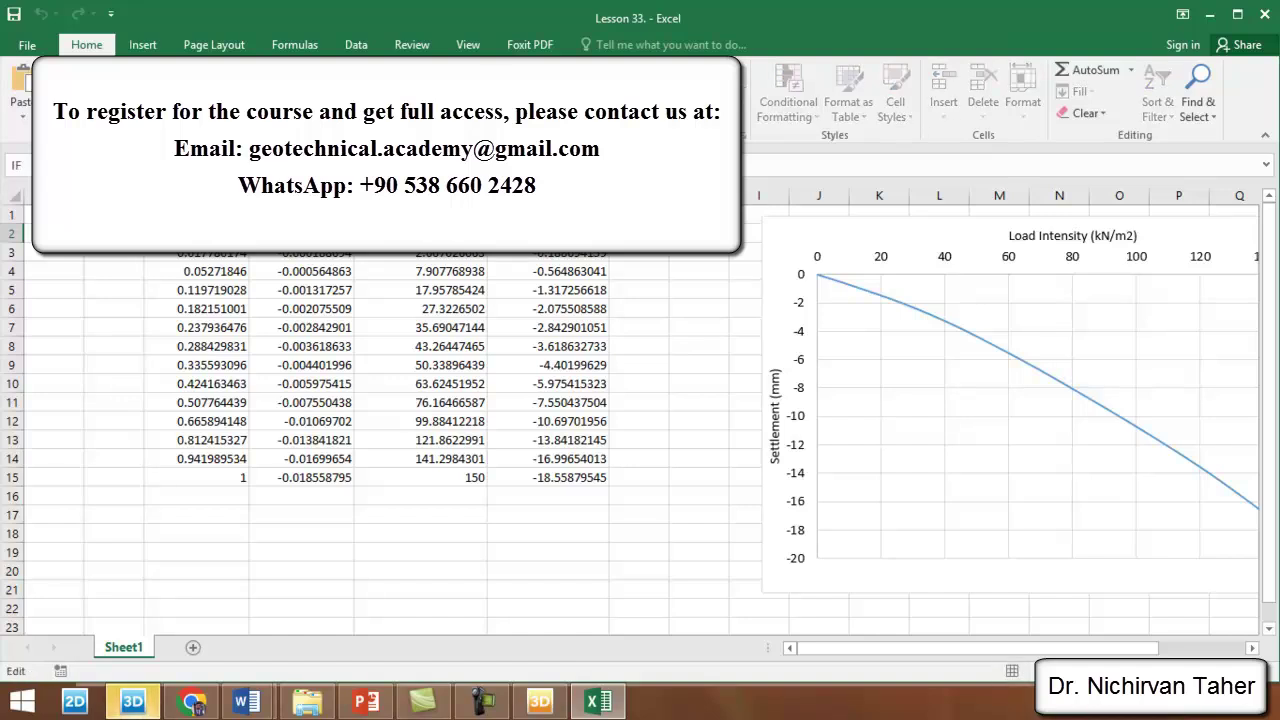